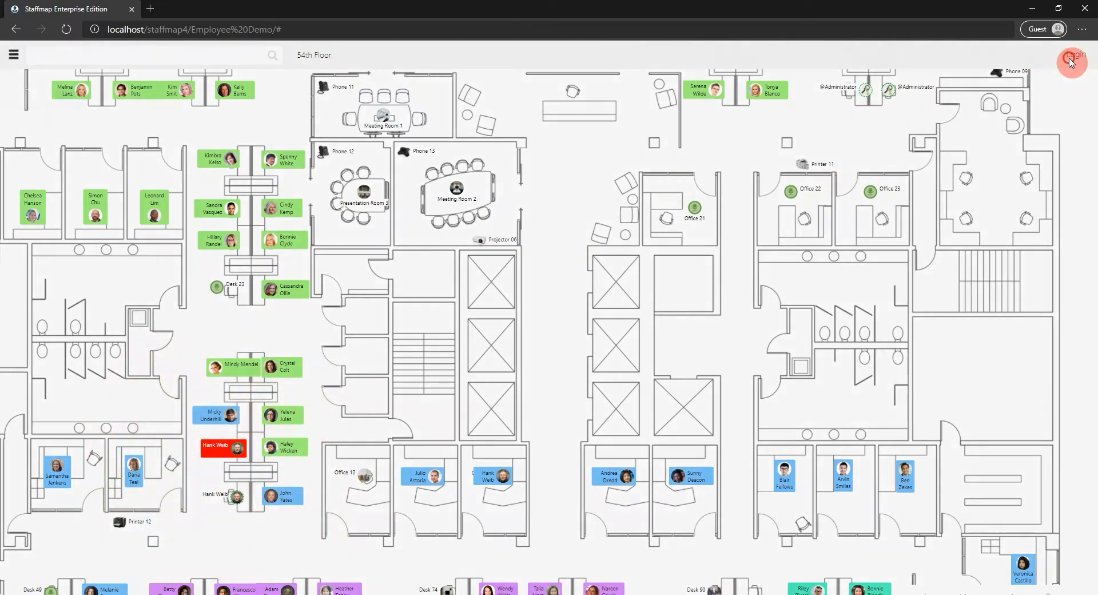
Log in to the floor map with the admin username and the account password.
left_click(1071, 60)
left_click(567, 297)
type("admin")
key("Tab")
type("••••")
left_click(613, 406)
Open the Admin security group in the project tools to examine its permissions.
left_click_drag(451, 356, 534, 362)
scroll(535, 363, "down", 3)
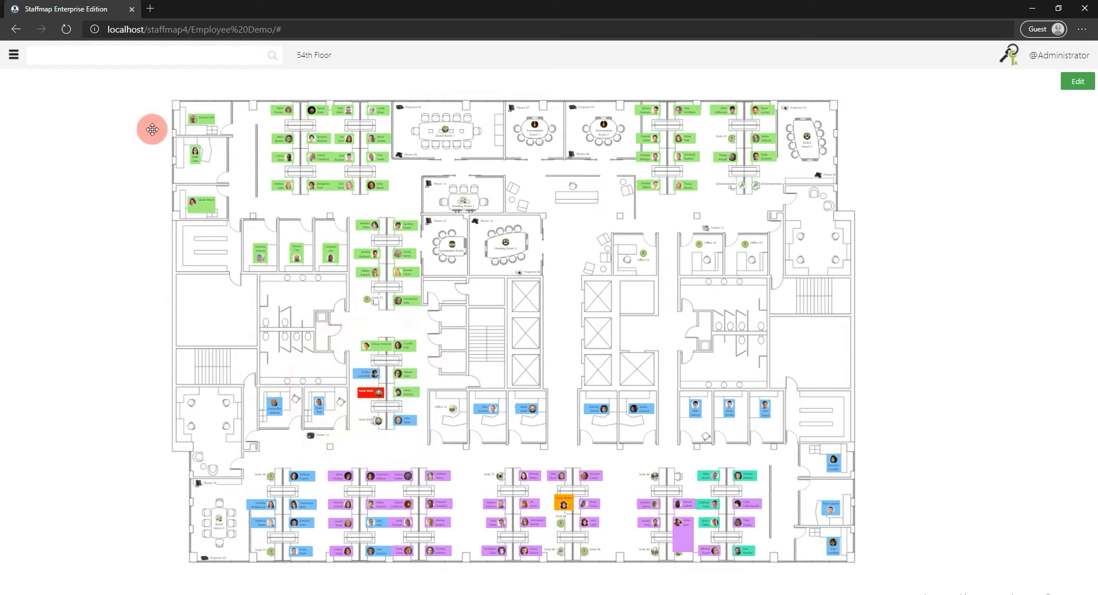
left_click(14, 57)
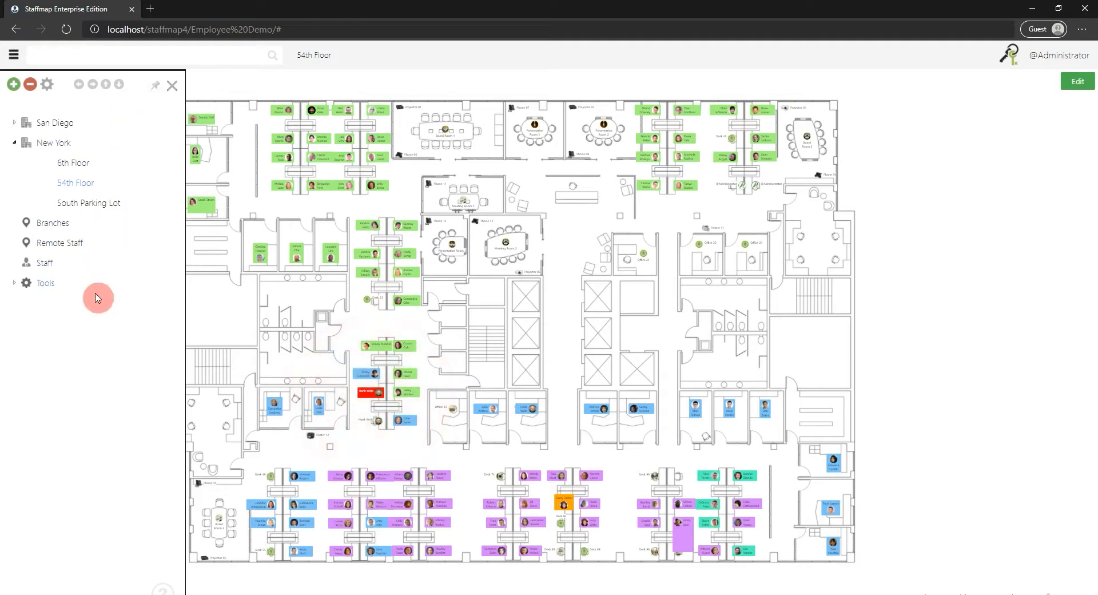
left_click(50, 282)
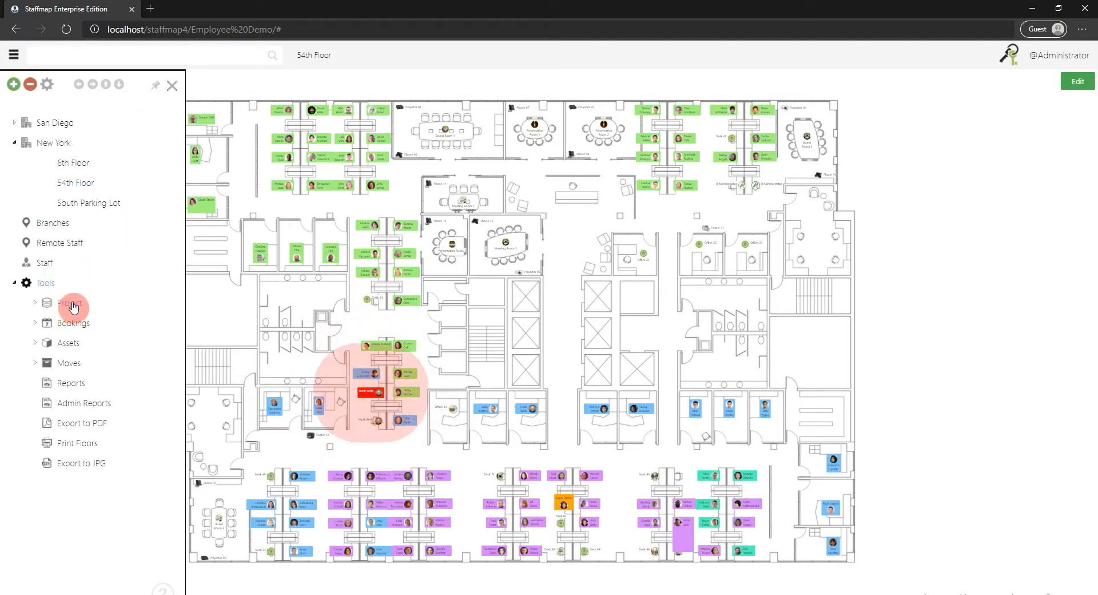
left_click(79, 304)
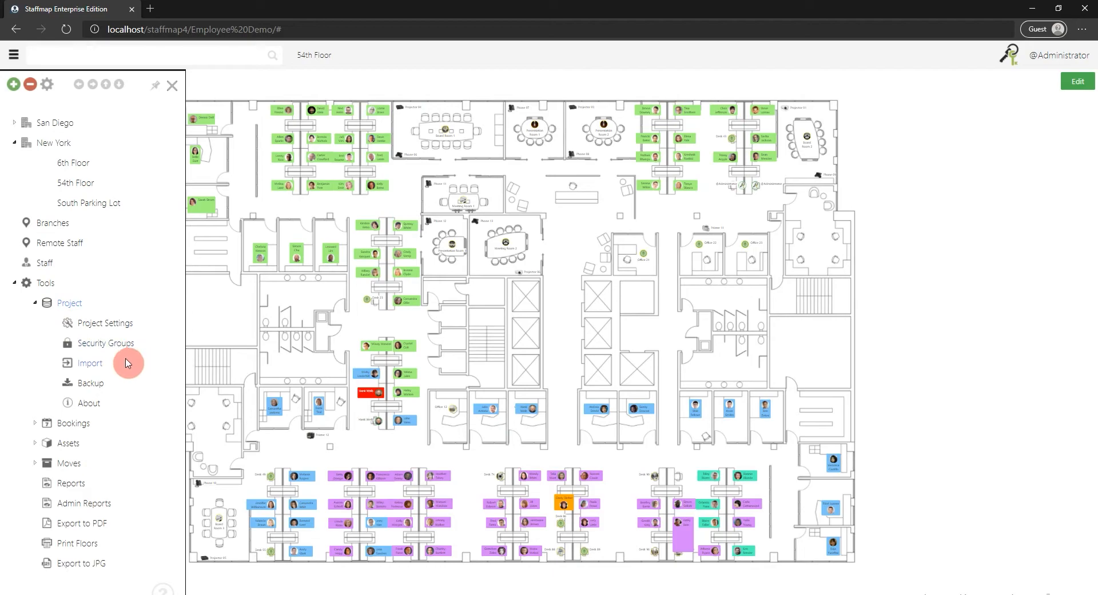
left_click(100, 342)
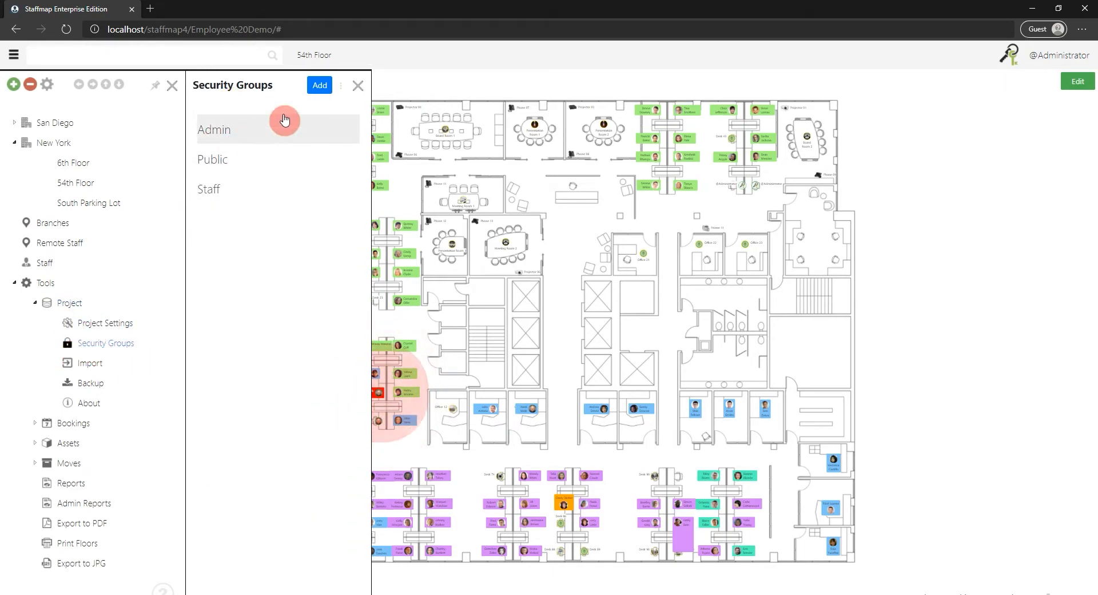
left_click(238, 130)
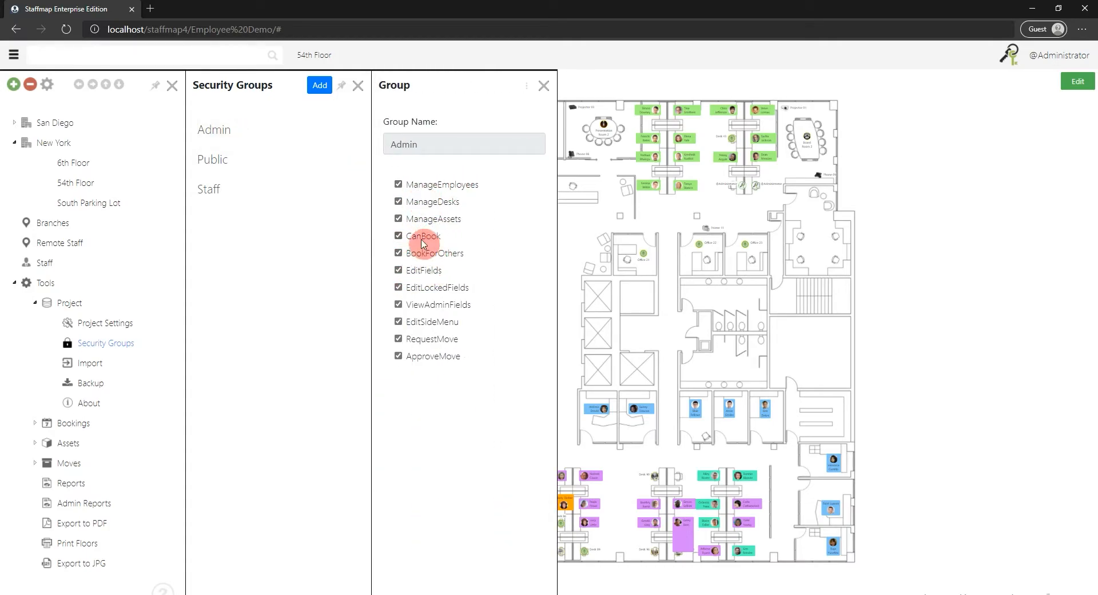
Try the CanBook and BookForOthers permissions in the Staff security group, closing it without saving.
left_click(278, 186)
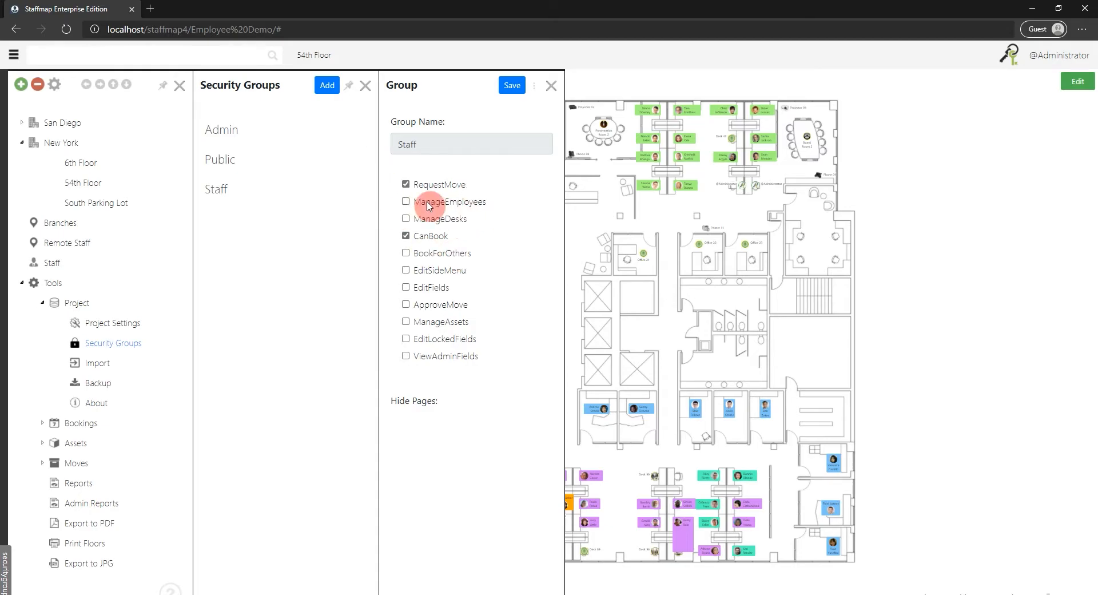
left_click(406, 236)
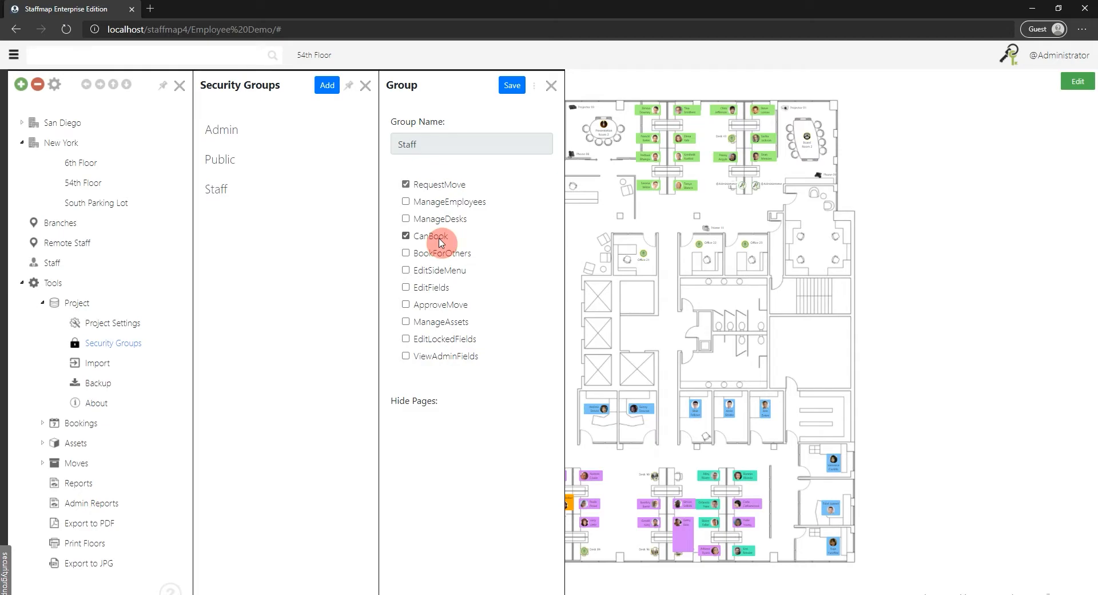
left_click(431, 255)
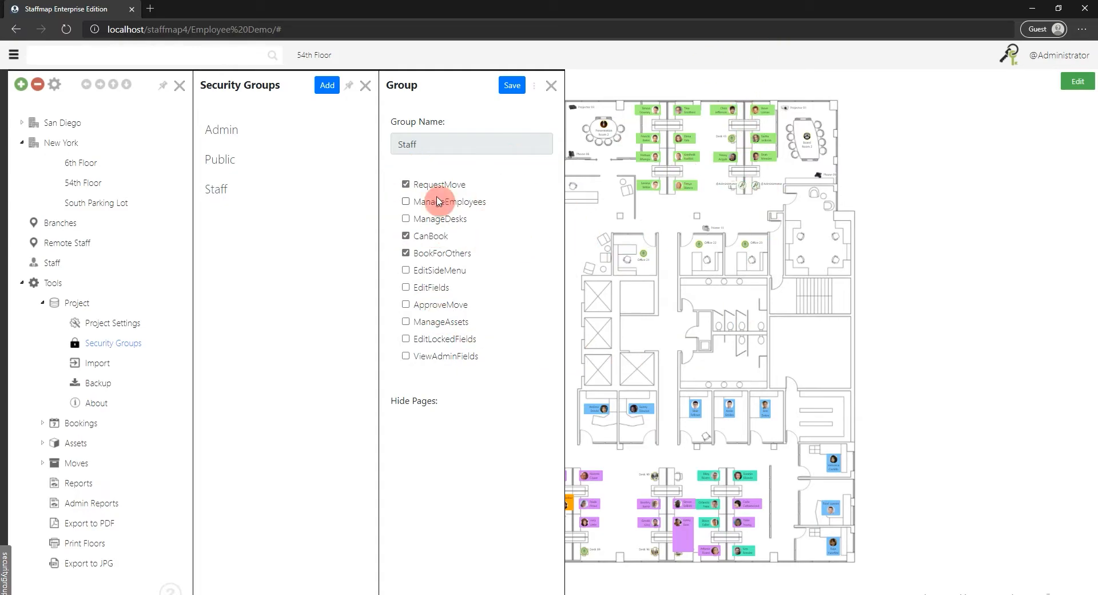
left_click(547, 88)
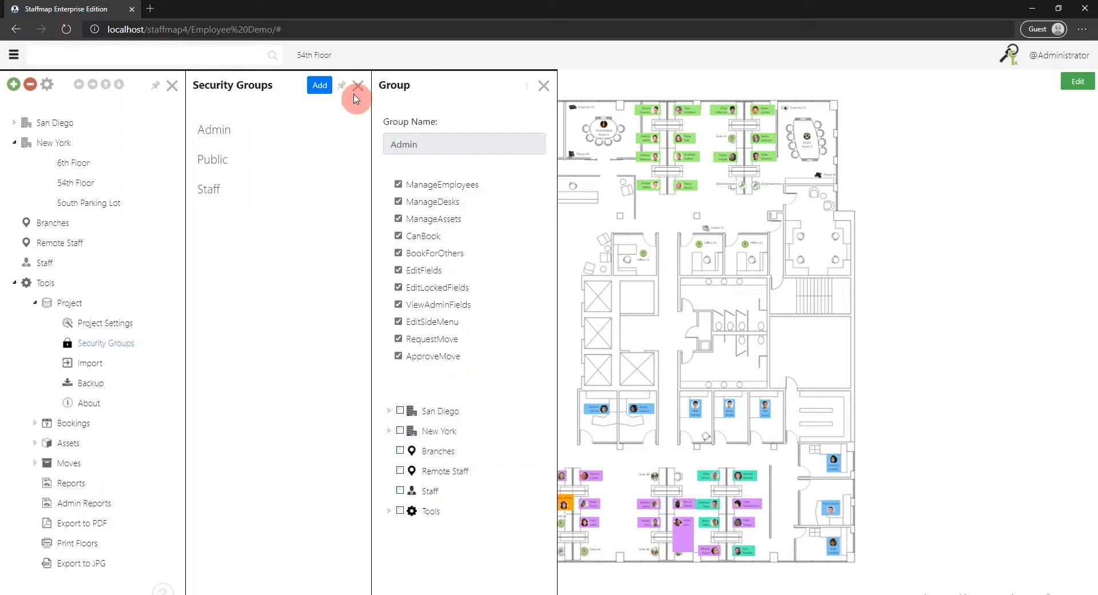
Reopen the Staff security group to check its permissions, and close the security groups.
left_click(223, 192)
left_click(537, 90)
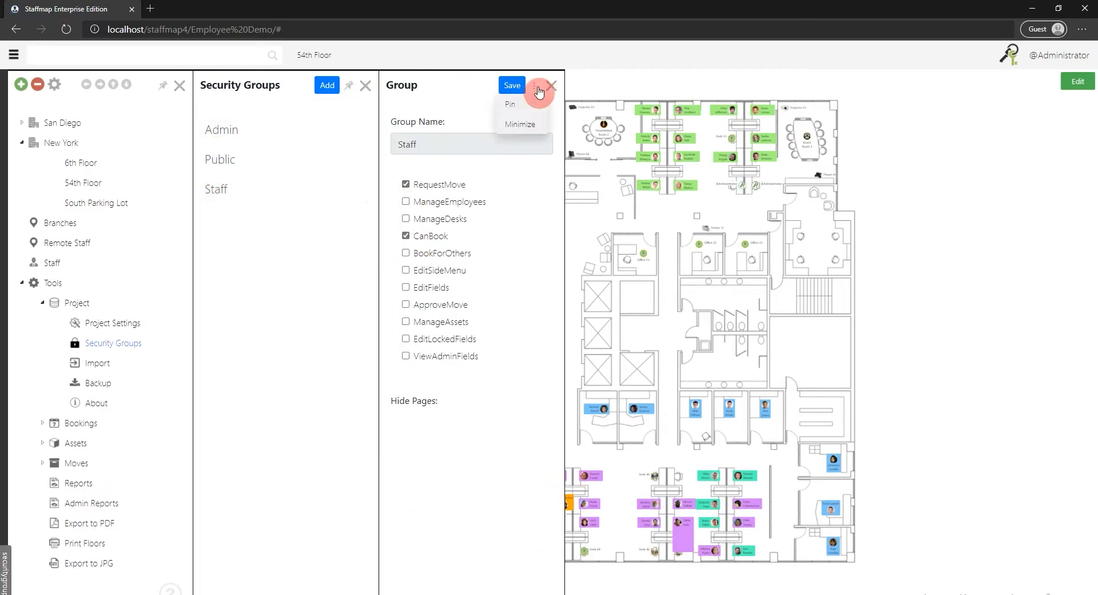
left_click(548, 88)
left_click(365, 87)
left_click(355, 86)
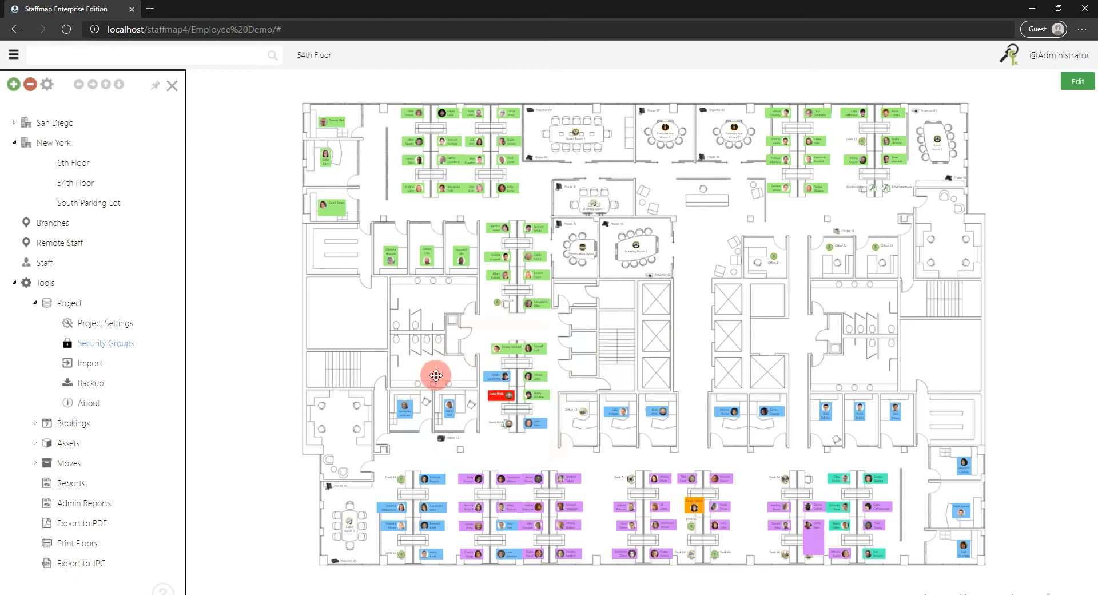
Start editing desks on the 54th Floor and add one at the upper-left chair of the four-chair room below the staircase.
scroll(456, 350, "up", 3)
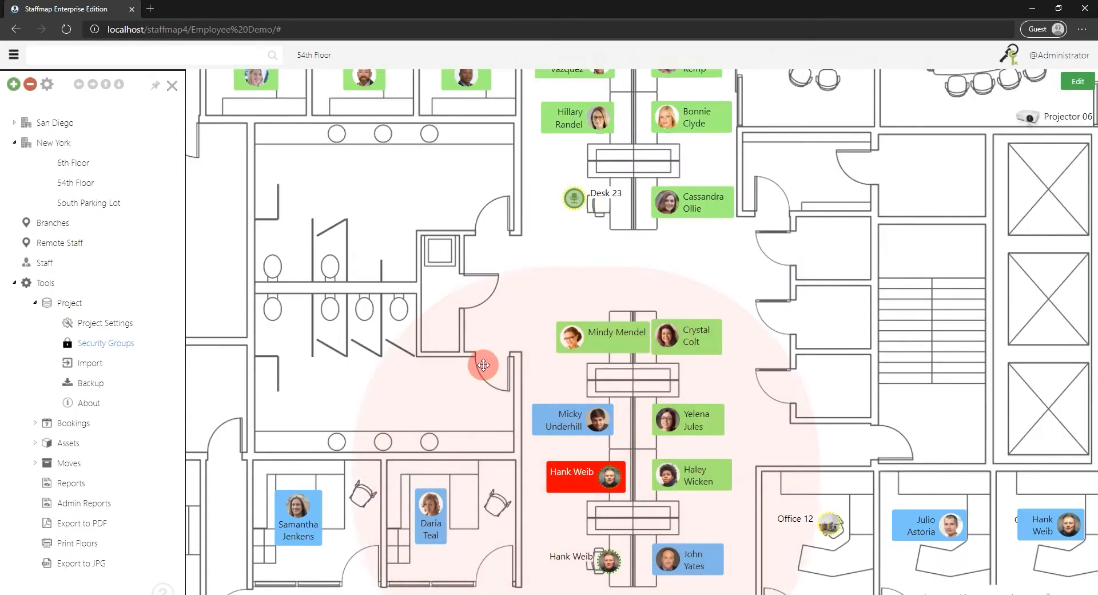
left_click_drag(308, 248, 606, 81)
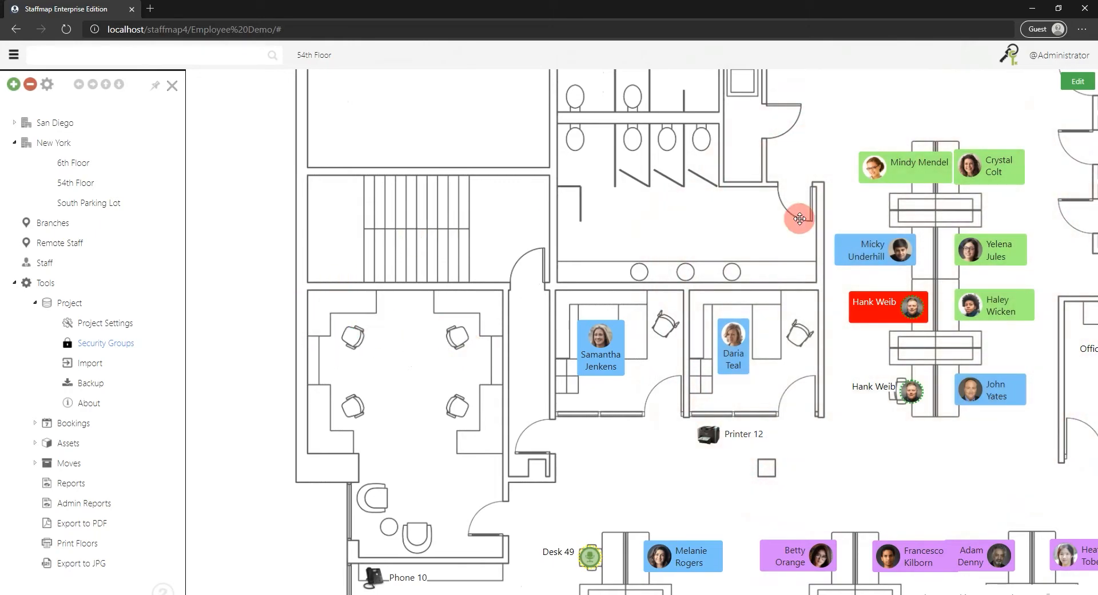
left_click(1076, 82)
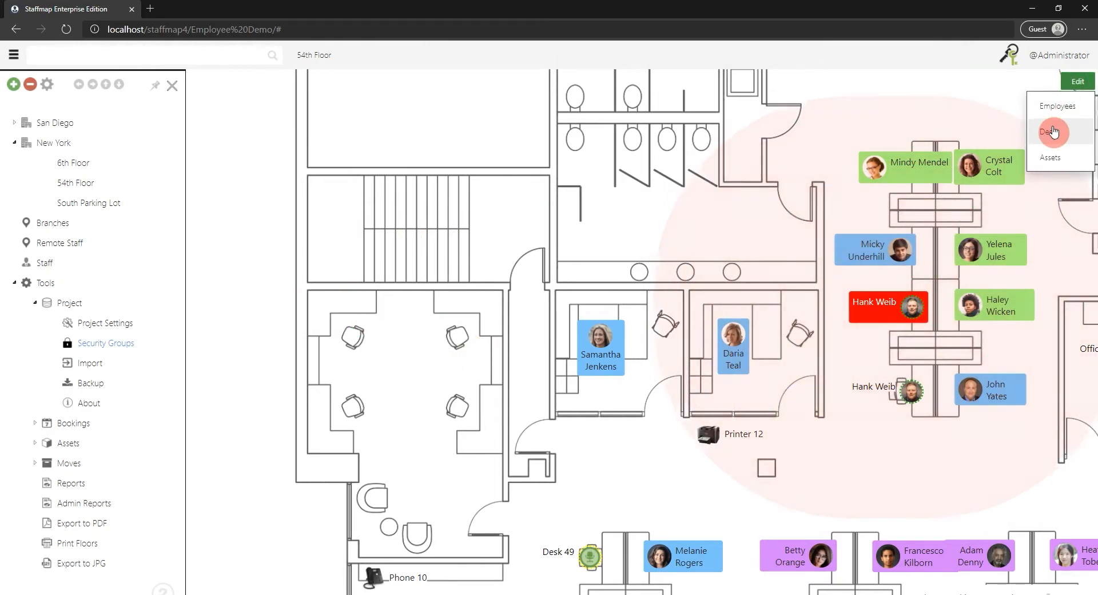
left_click(1034, 131)
left_click_drag(351, 323, 553, 236)
scroll(465, 216, "up", 3)
right_click(457, 278)
left_click(489, 288)
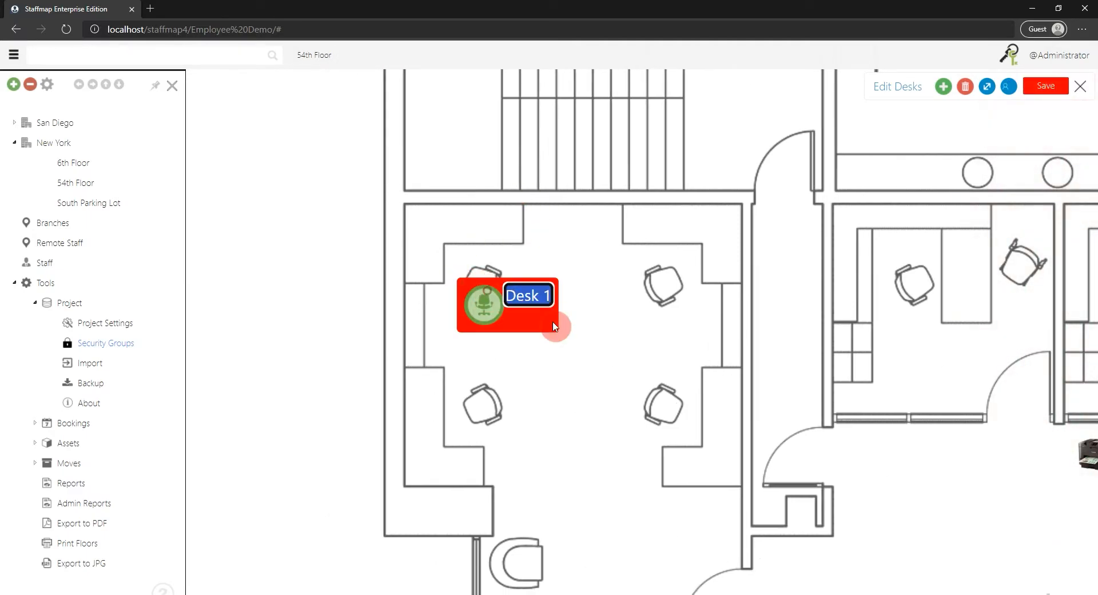
Add desks at the room's three remaining workstation chairs, save the layout and leave desk editing.
right_click(658, 281)
left_click(684, 294)
right_click(455, 391)
left_click(465, 404)
right_click(647, 403)
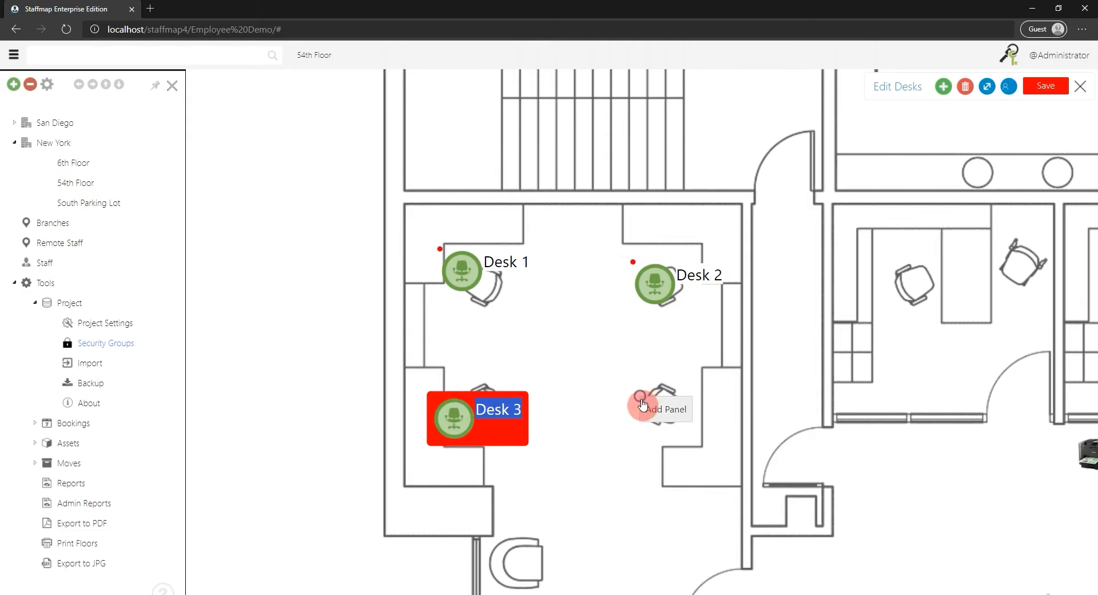
left_click(656, 408)
left_click_drag(618, 318, 574, 240)
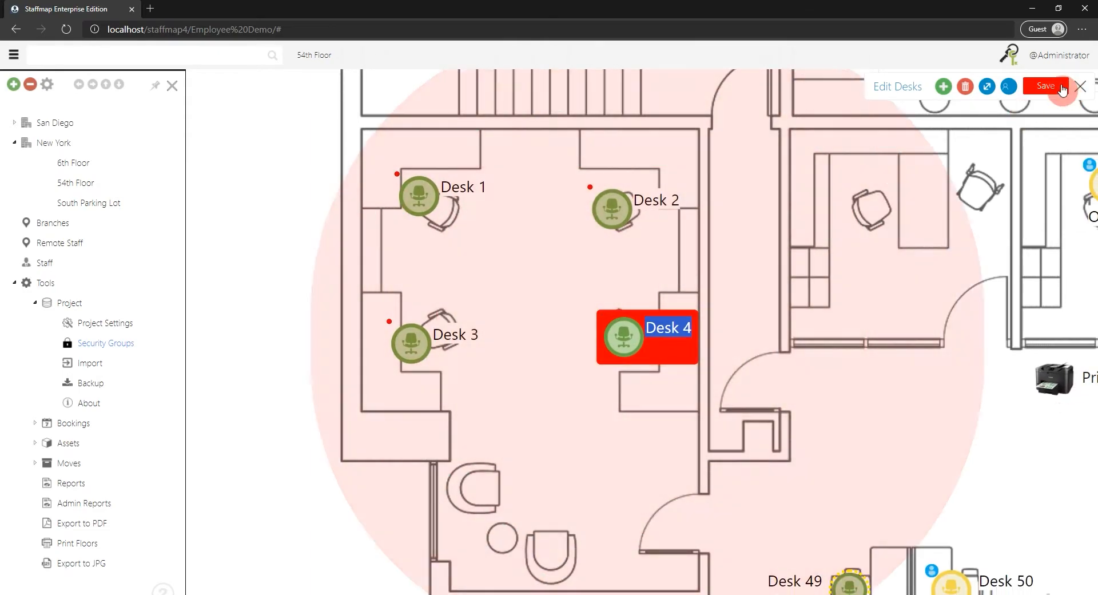
left_click(1036, 88)
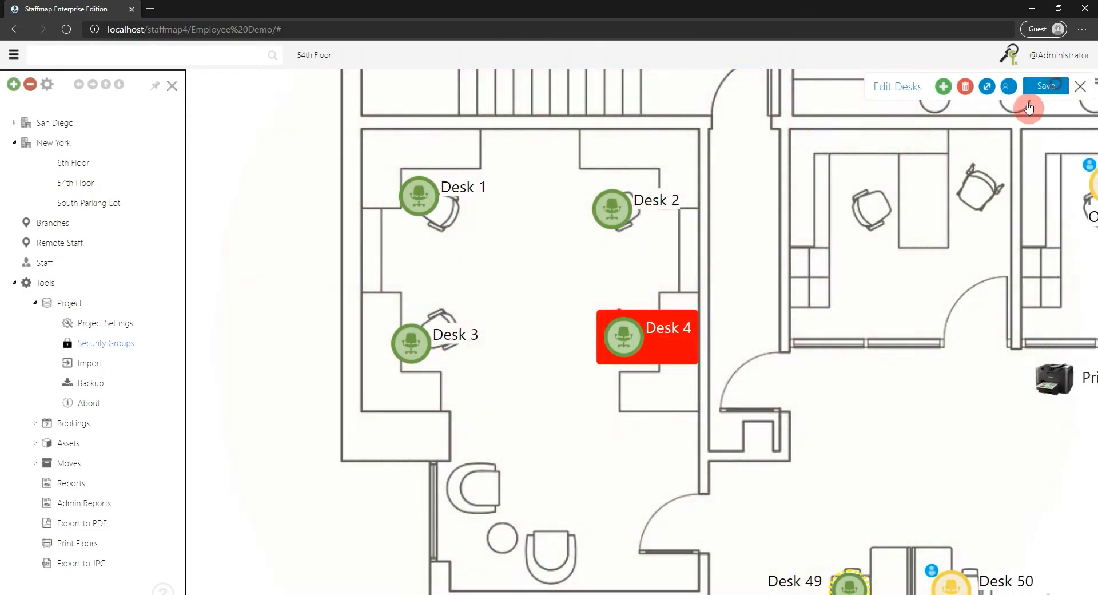
left_click(1081, 89)
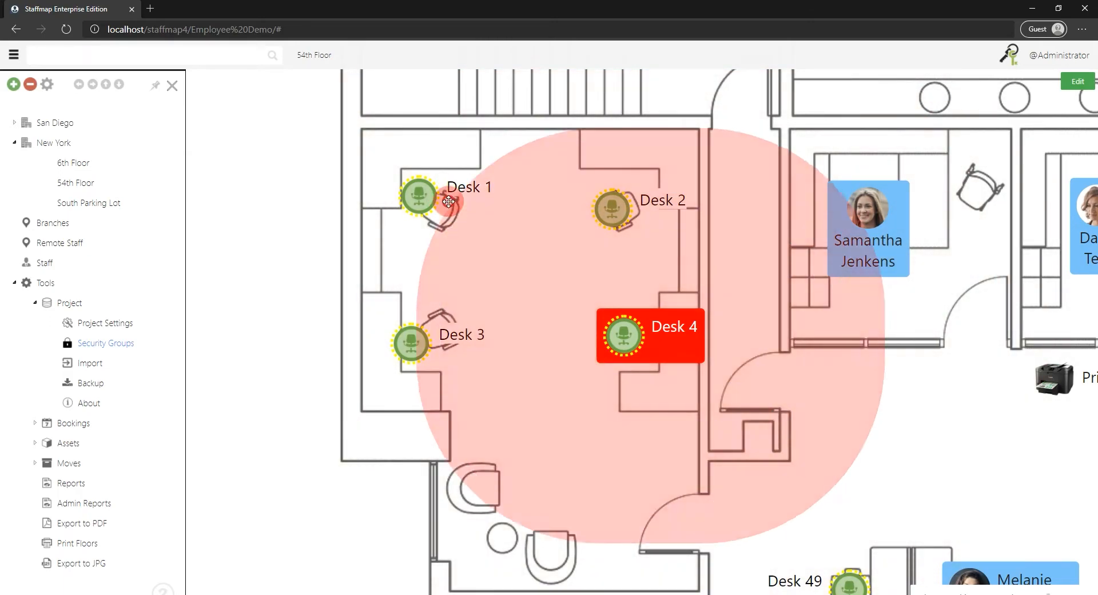
Make Desk 1 non-bookable in its desk details and save it.
left_click(450, 207)
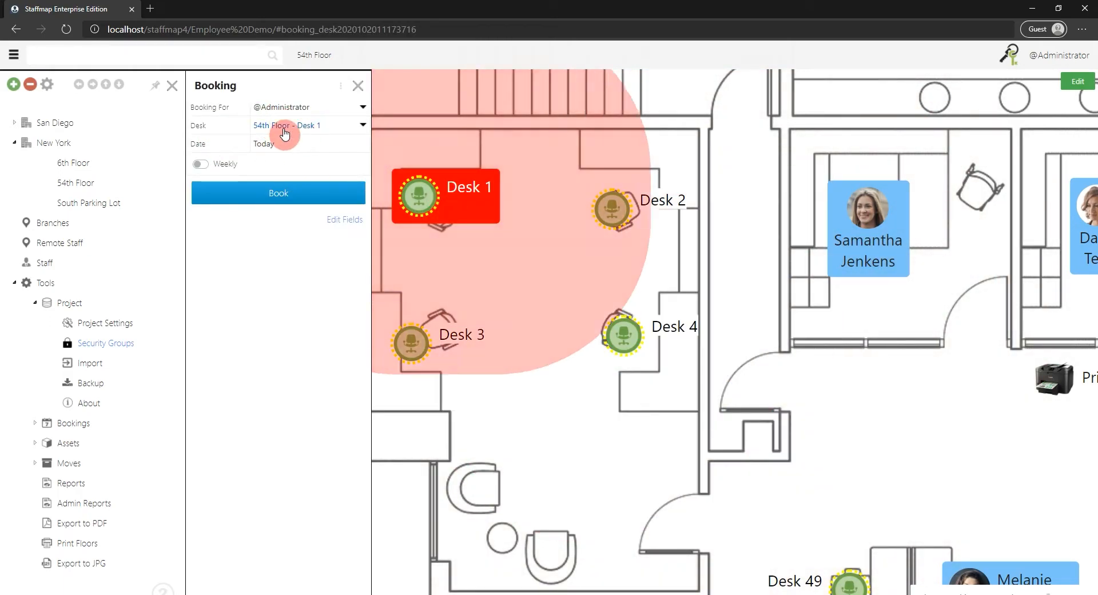
left_click(290, 127)
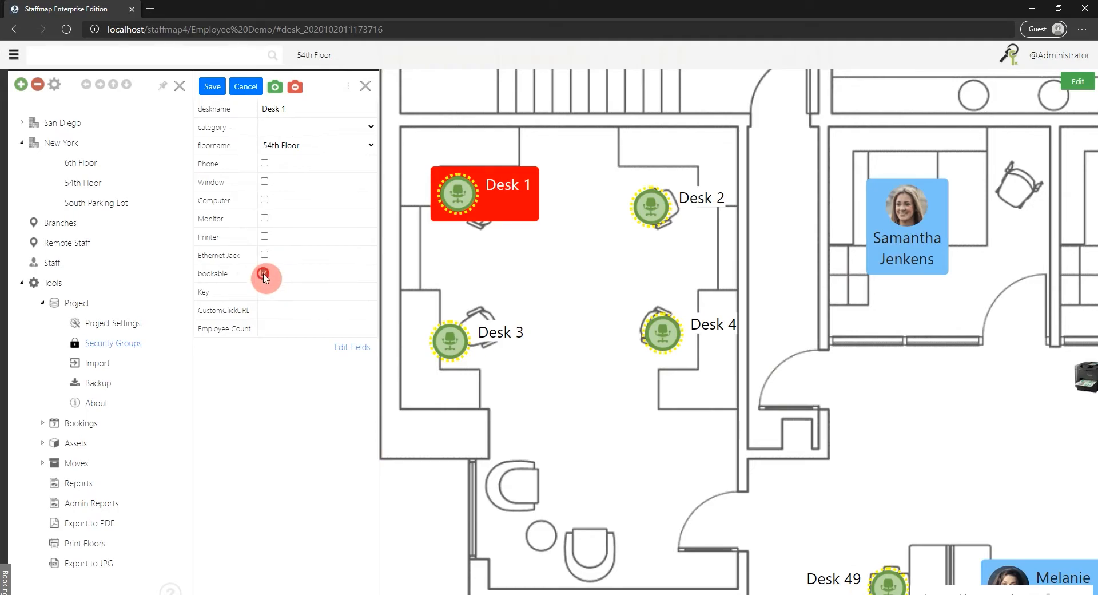
left_click(211, 86)
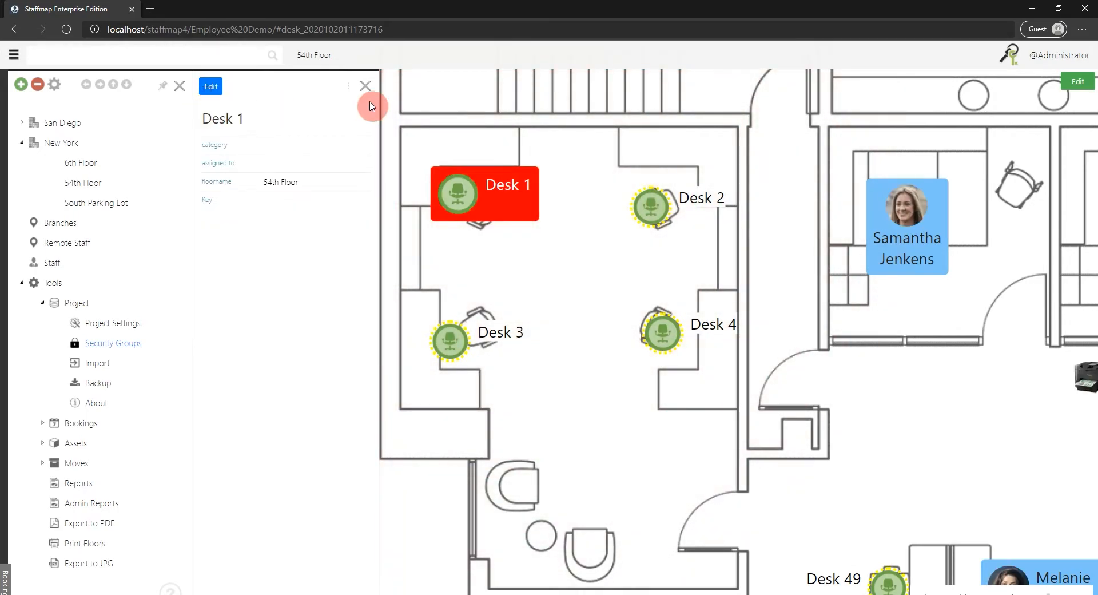
Make Desk 4 non-bookable in its desk details, save it and close the details.
left_click(662, 332)
left_click(278, 126)
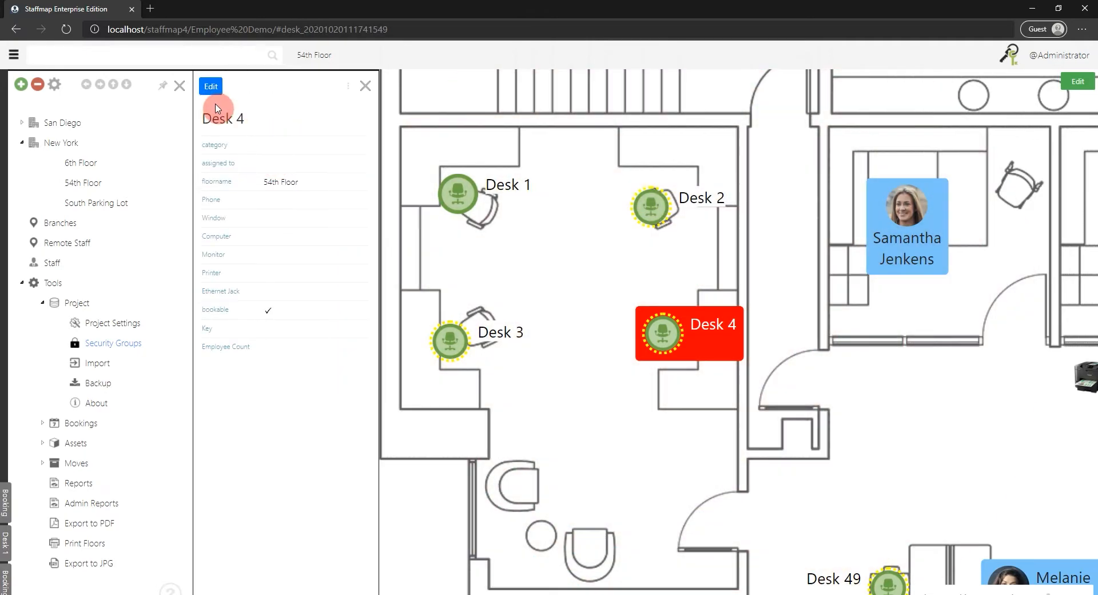
left_click(209, 94)
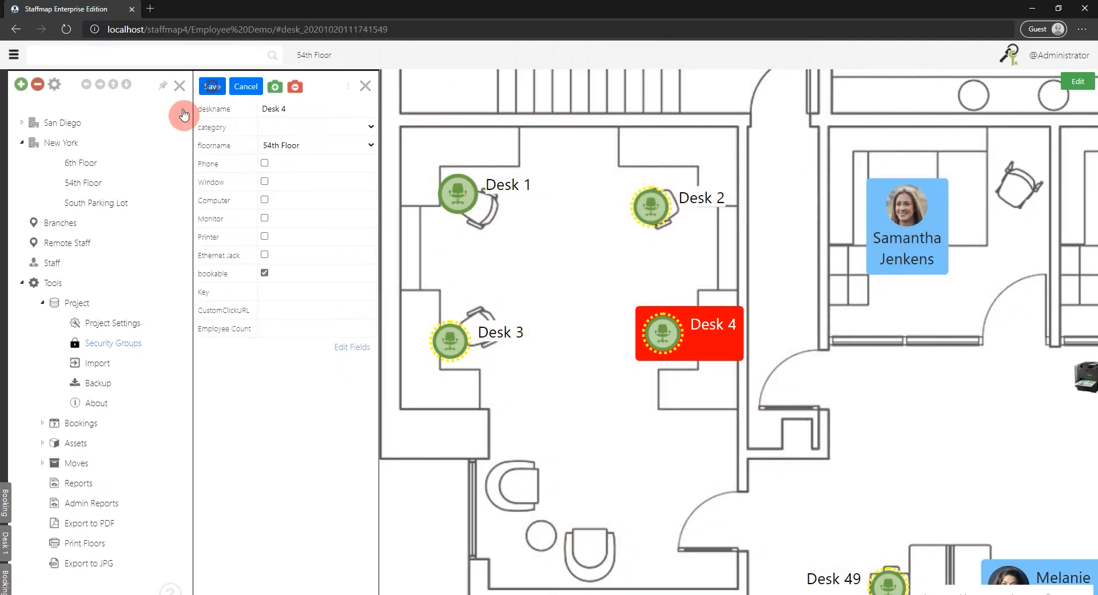
left_click(211, 87)
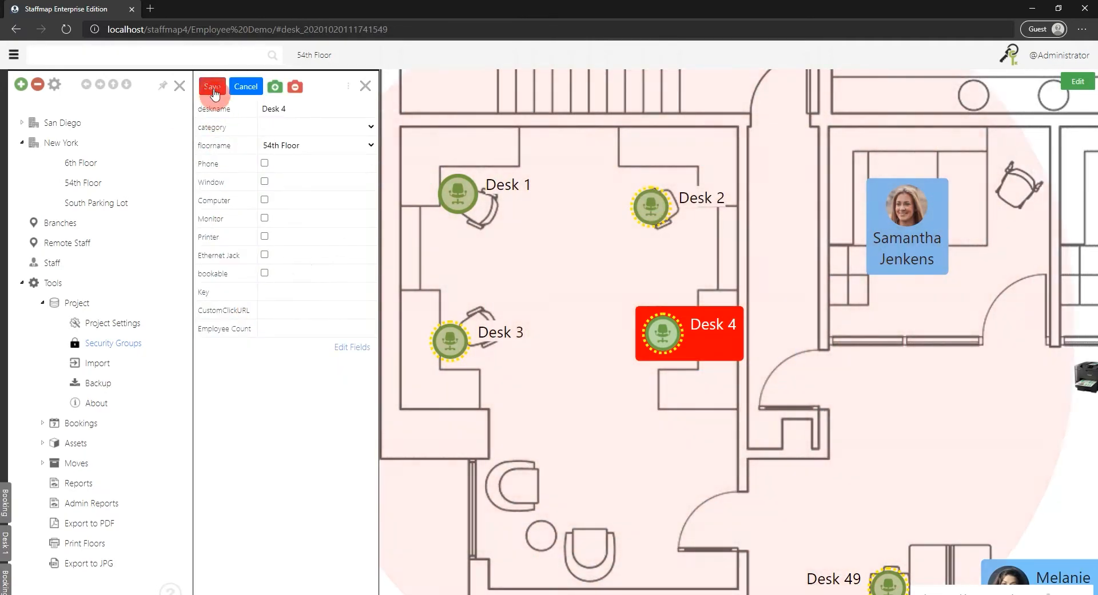
left_click(366, 90)
Open Desk 1 from the map to check how a non-bookable desk responds, and close its details.
left_click_drag(595, 238, 592, 189)
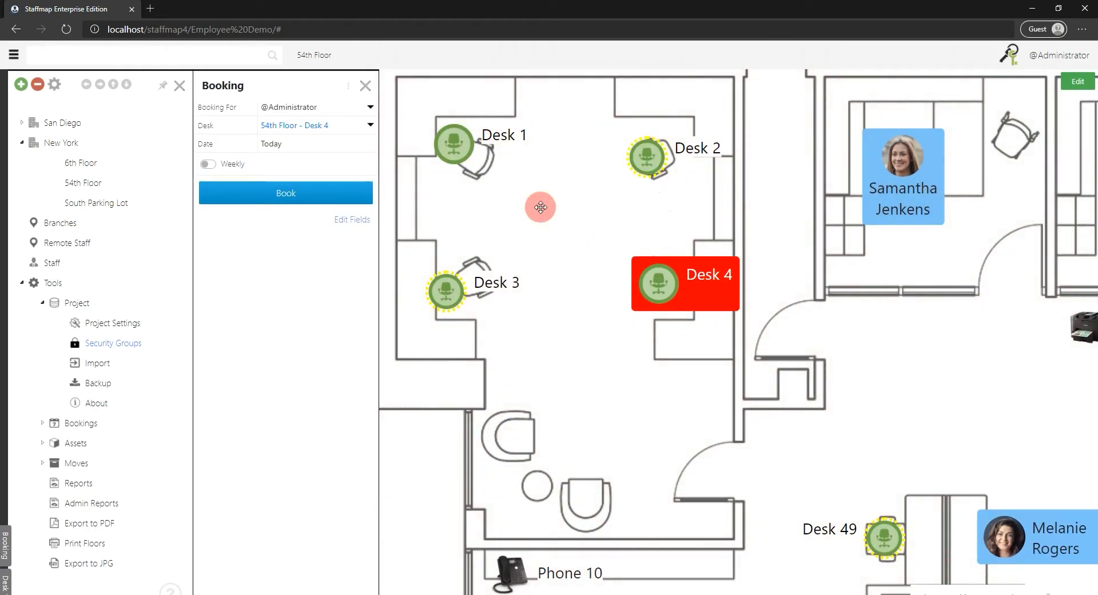
left_click_drag(516, 171, 579, 210)
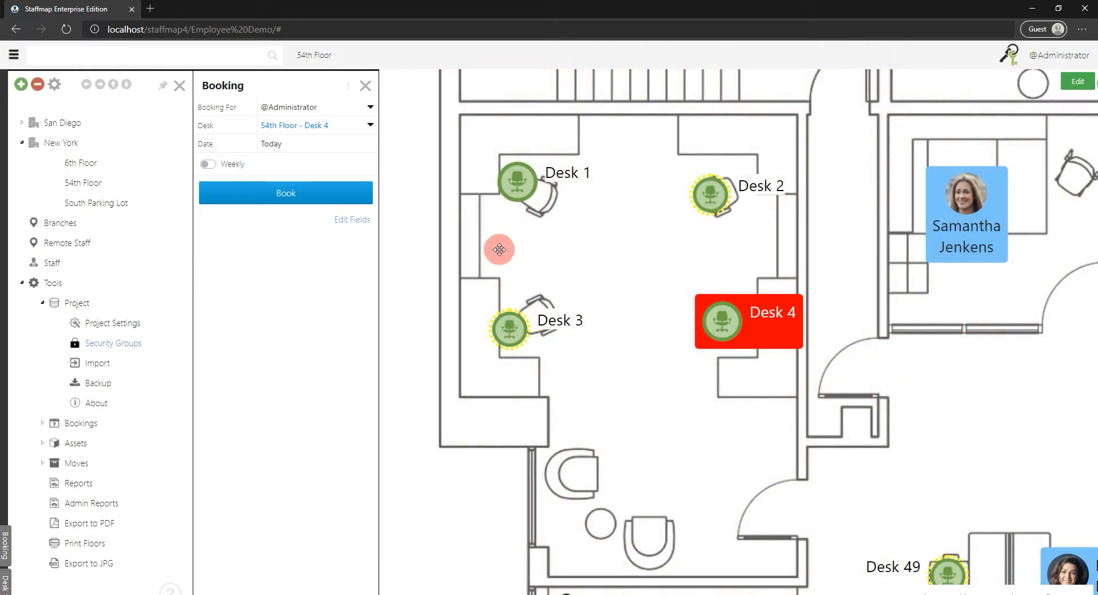
scroll(684, 261, "down", 3)
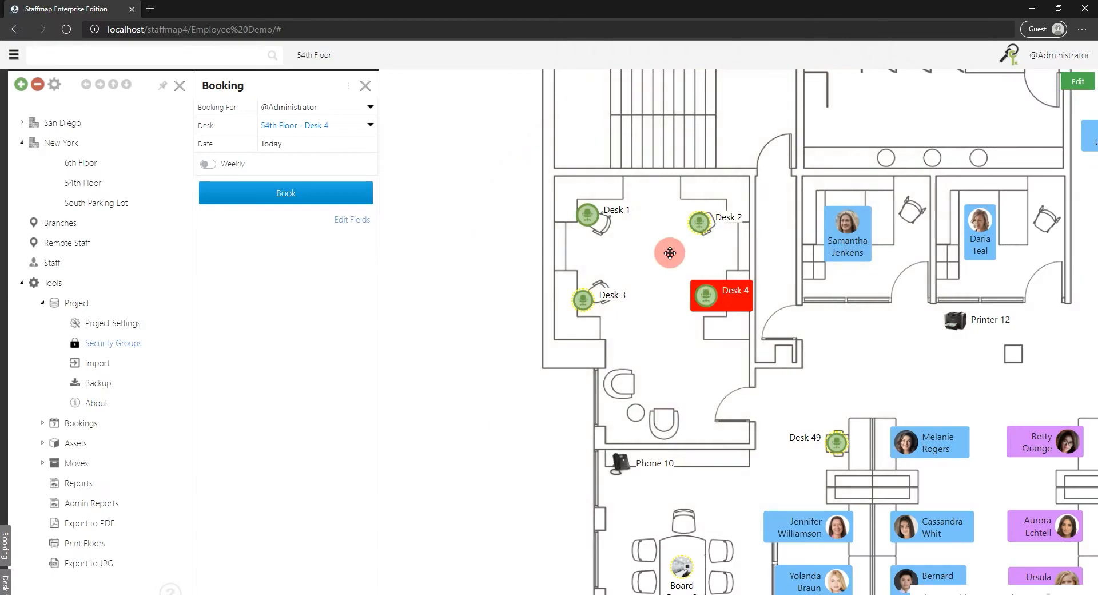
left_click_drag(655, 251, 578, 231)
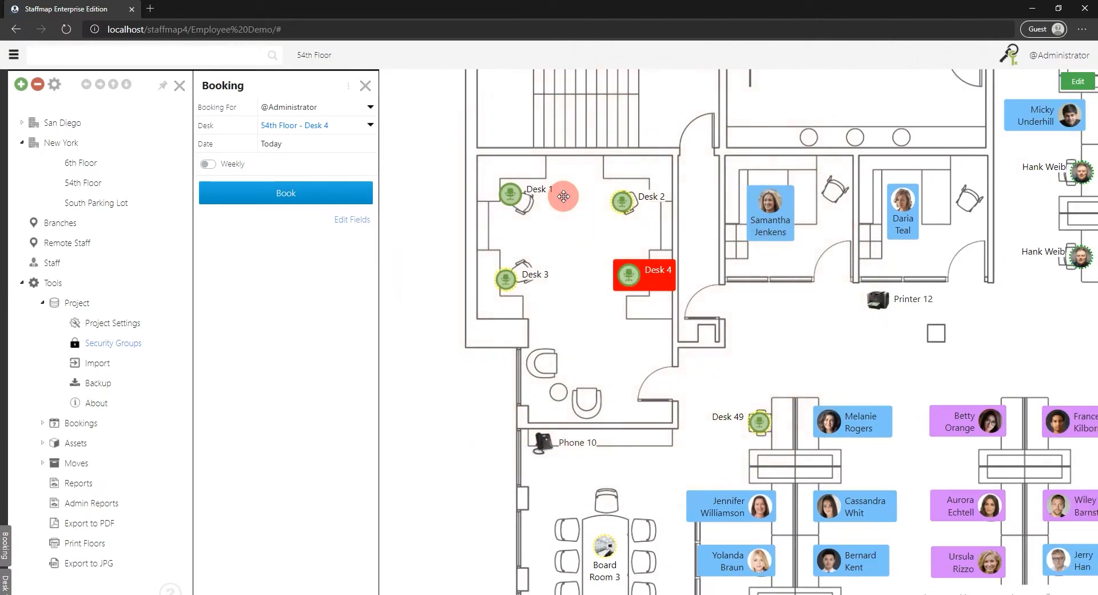
left_click(511, 194)
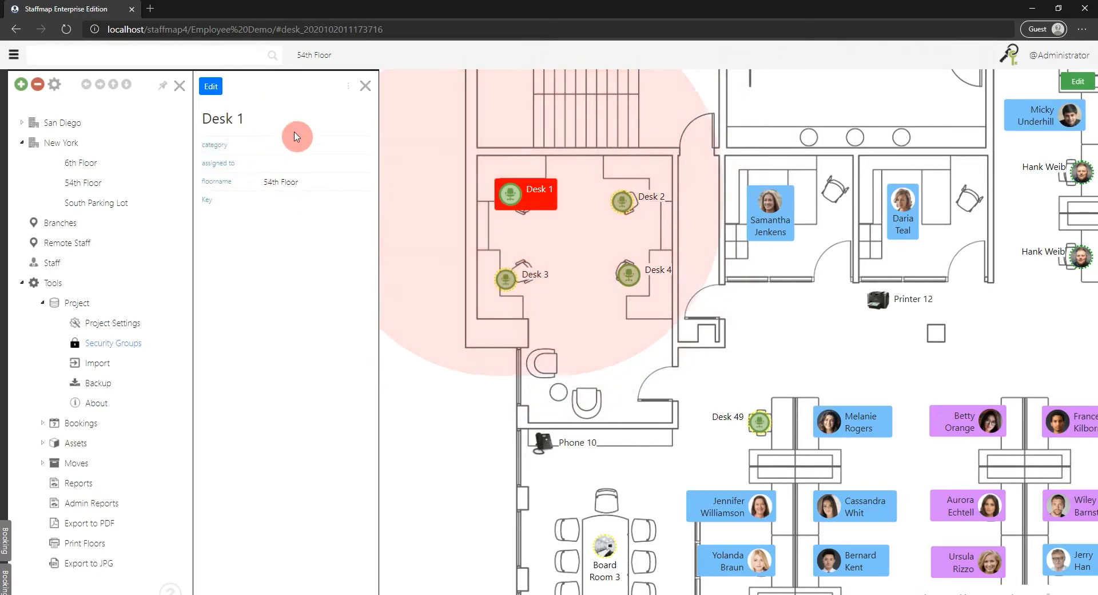
left_click(362, 89)
Open a booking for Desk 2 and set its dates from 10/20/2020 12:00 AM to 10/23/2020 11:59 PM.
left_click(606, 222)
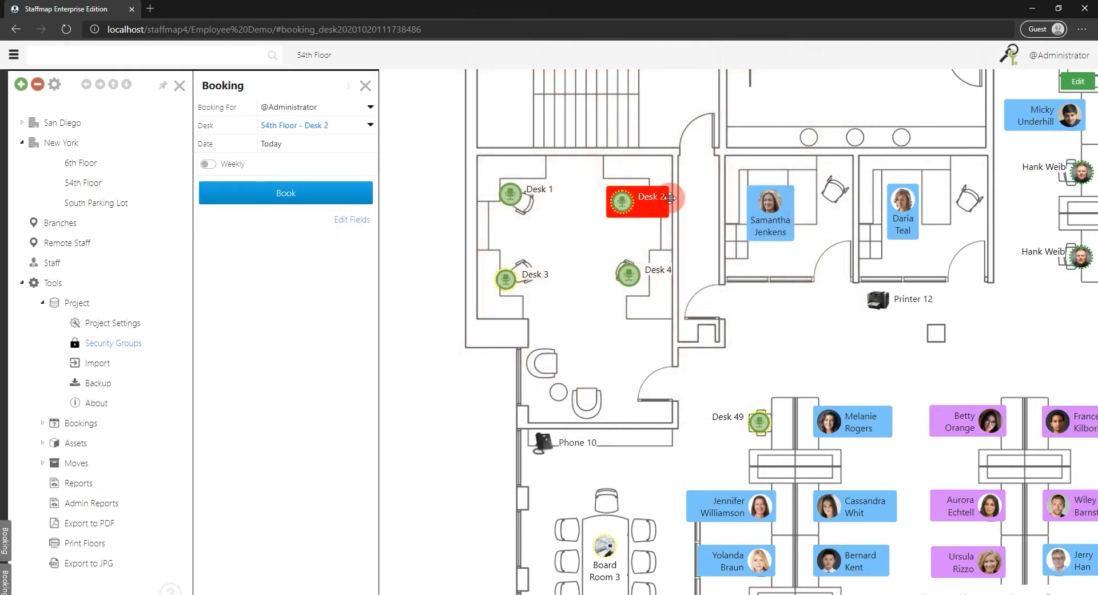
left_click_drag(801, 324, 658, 271)
scroll(502, 198, "down", 3)
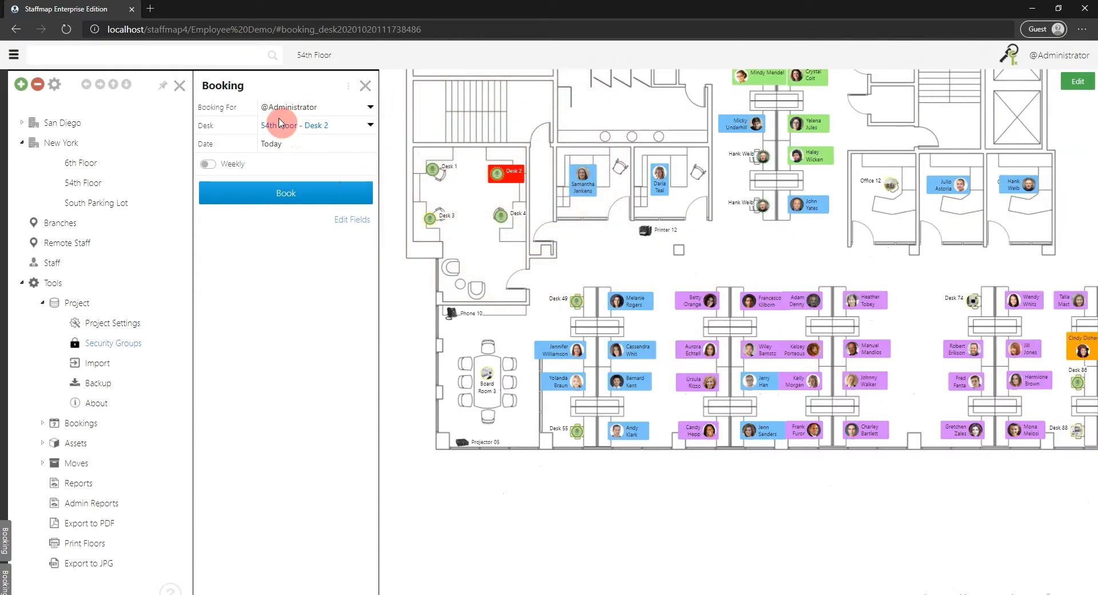
left_click(273, 143)
left_click(313, 245)
left_click(313, 246)
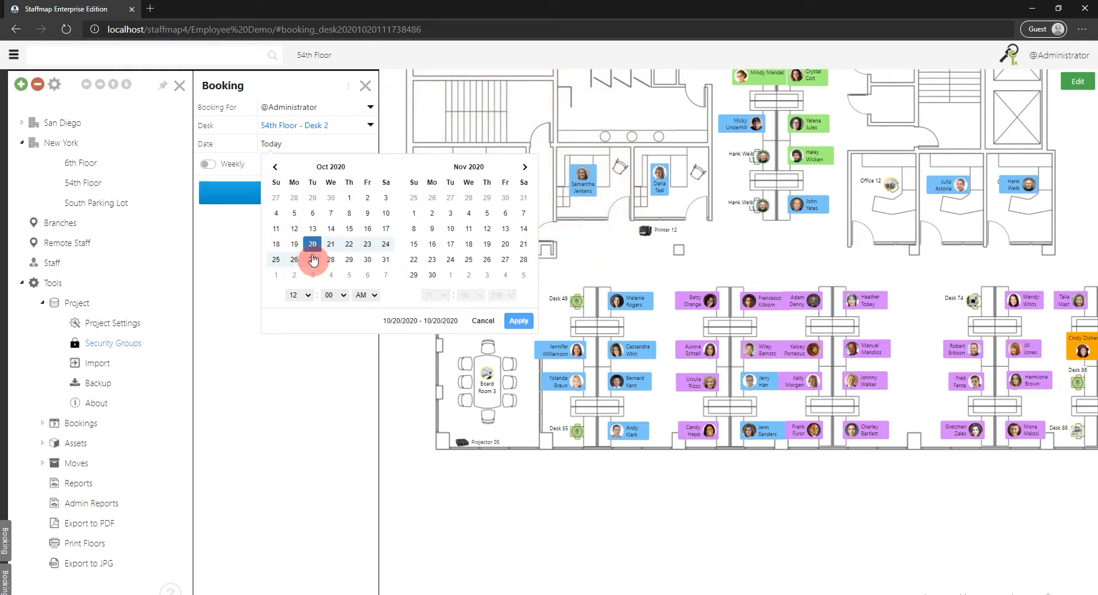
left_click(367, 245)
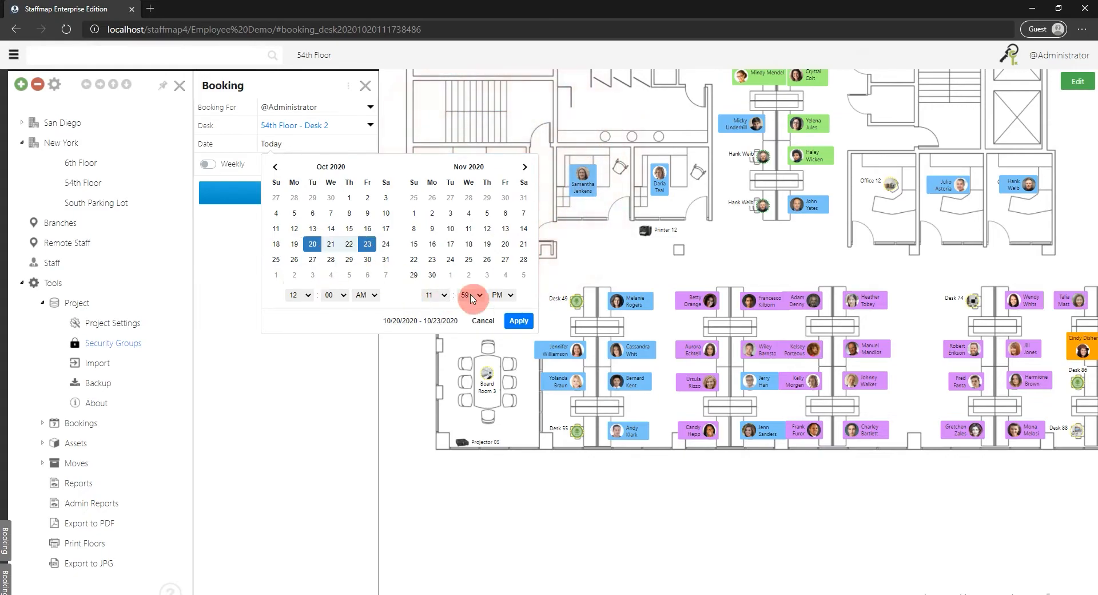
left_click(507, 320)
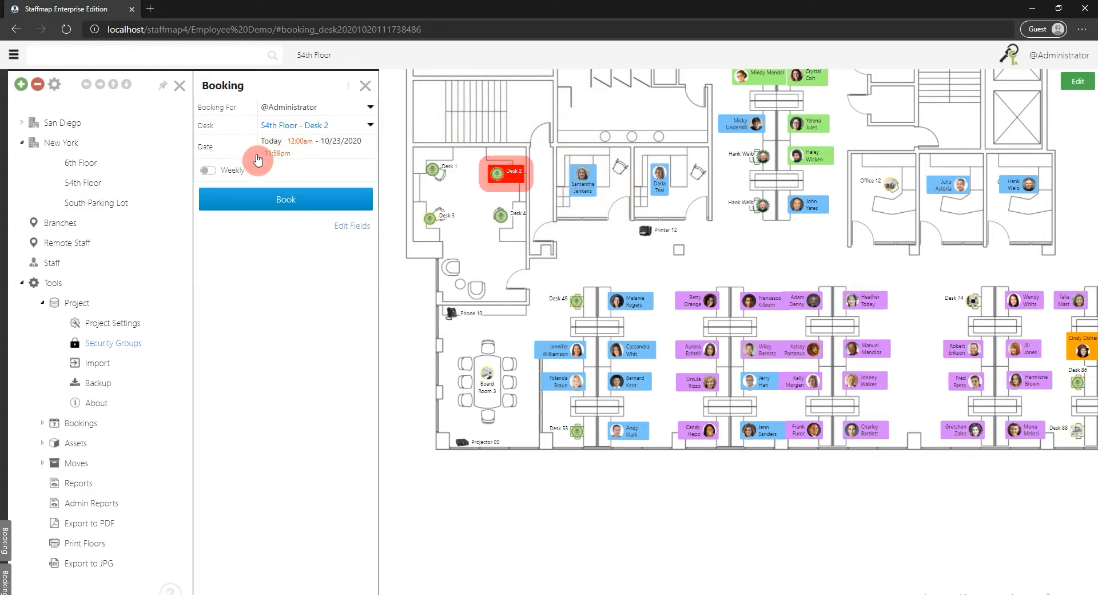
Book Desk 2 as a weekly booking on Monday and Tuesday, and close the booking form.
left_click(221, 168)
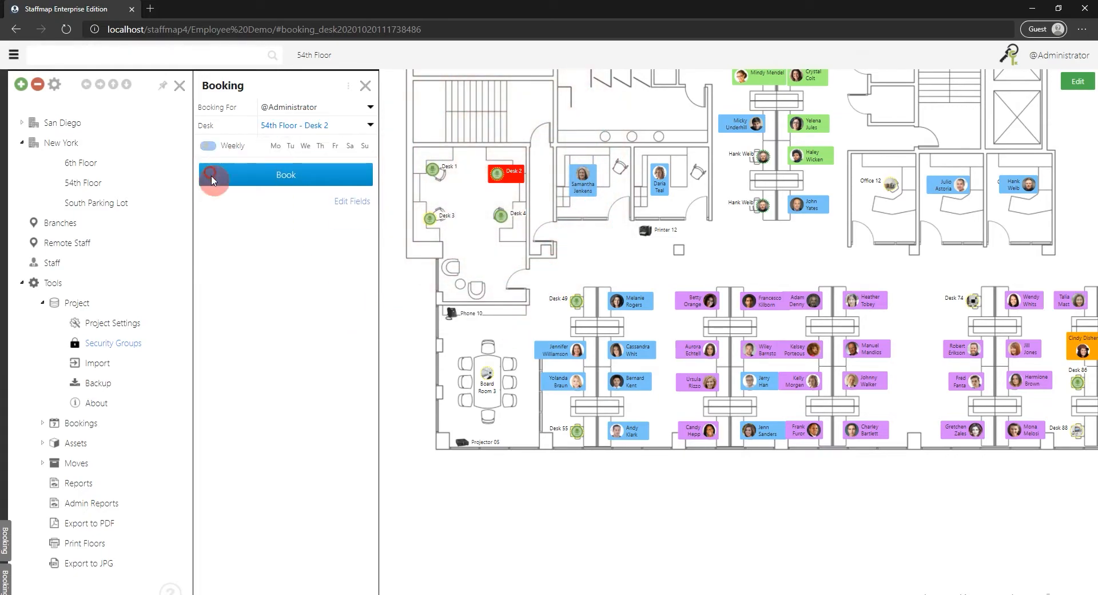
left_click(275, 149)
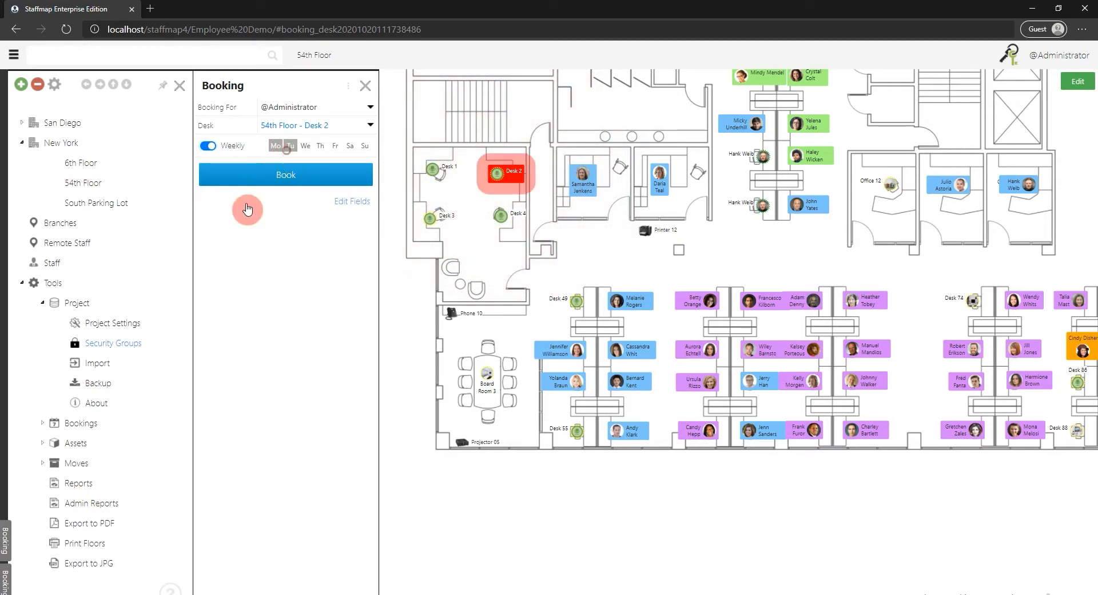
left_click(272, 177)
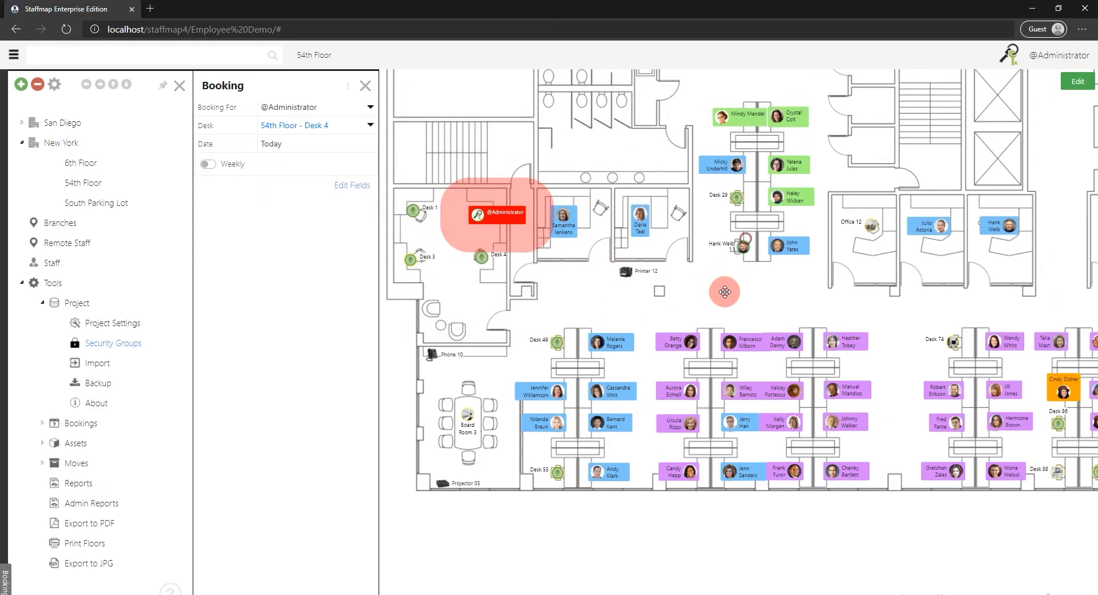
scroll(716, 289, "up", 3)
left_click_drag(517, 120, 708, 158)
left_click(364, 88)
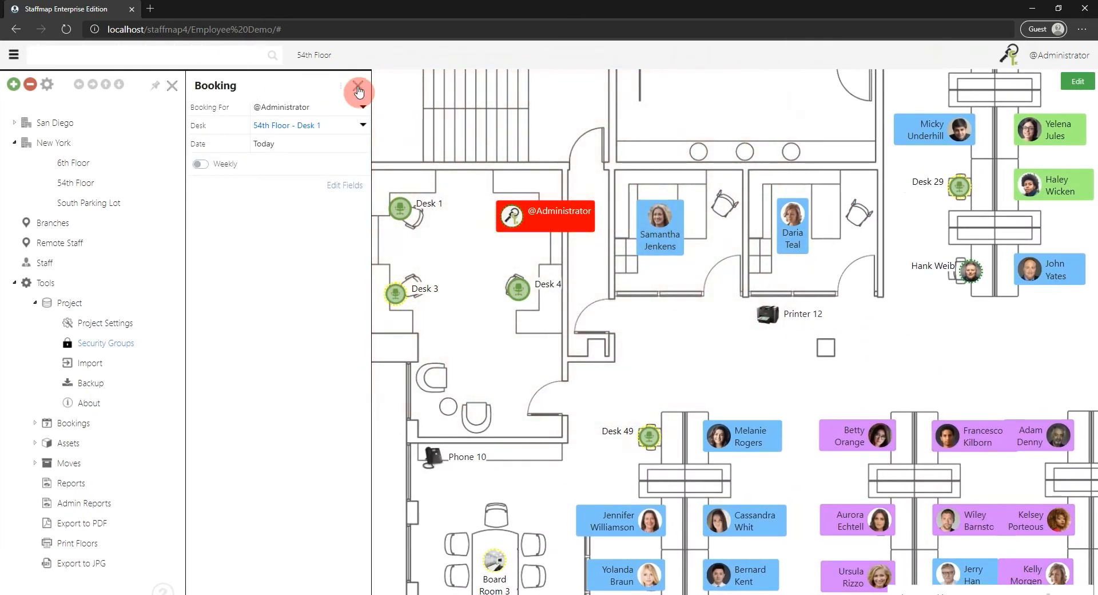
left_click(357, 89)
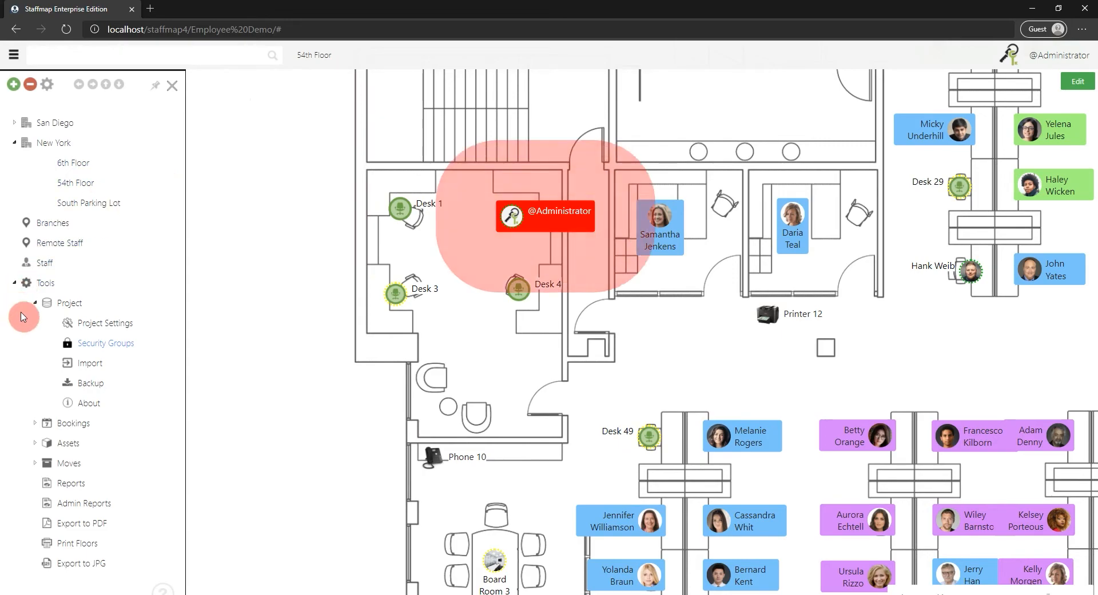
Delete the 11-8-2030 Board Room 6 booking from My Bookings and close that list.
left_click(24, 427)
scroll(53, 401, "down", 1)
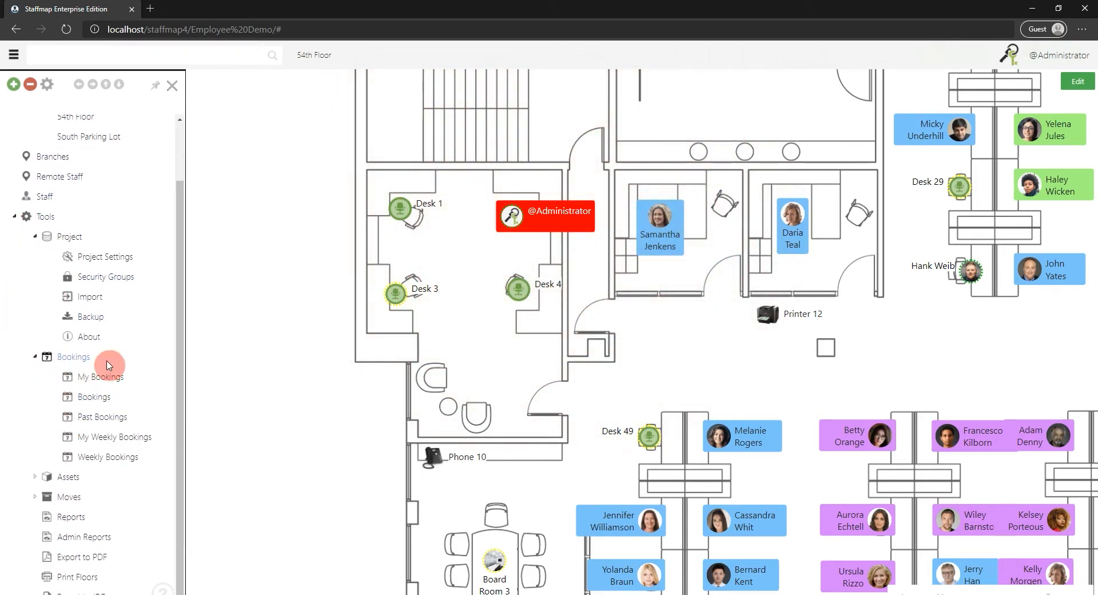
left_click(90, 378)
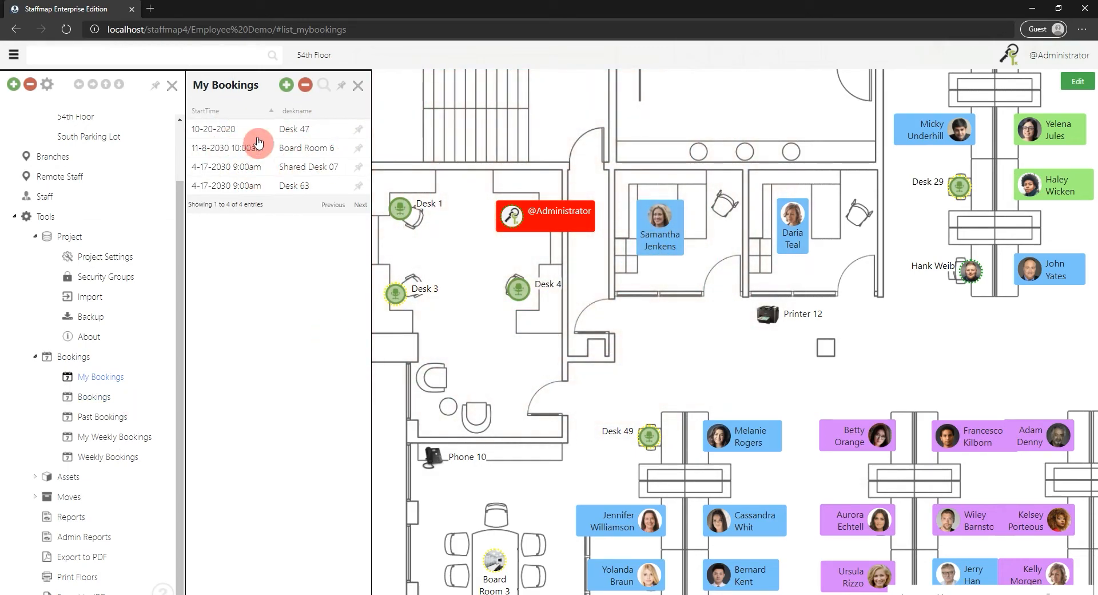
left_click(261, 148)
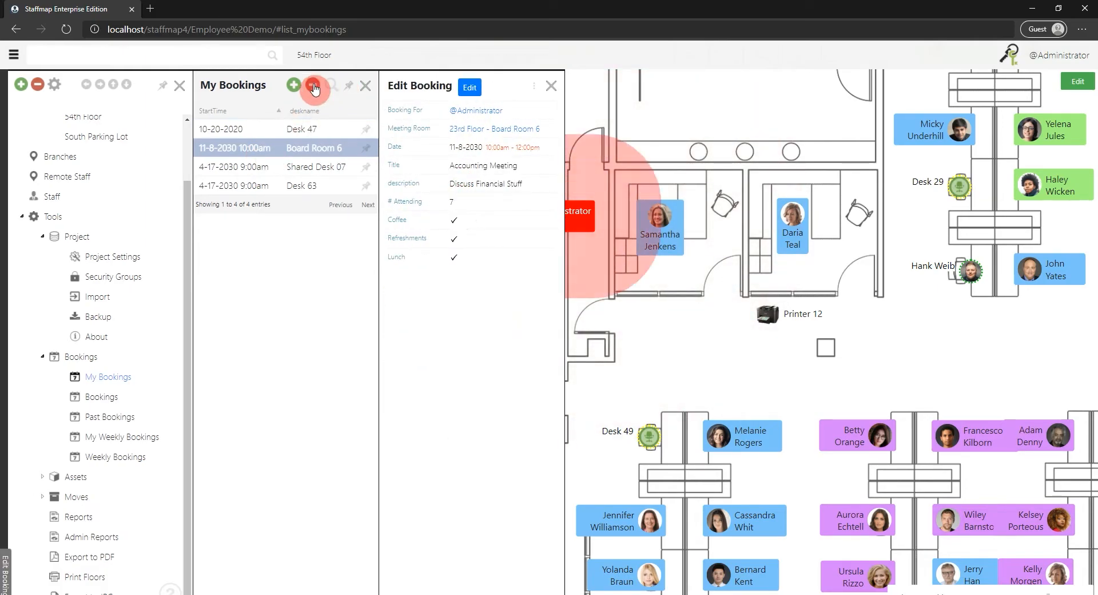
left_click(313, 85)
left_click(565, 356)
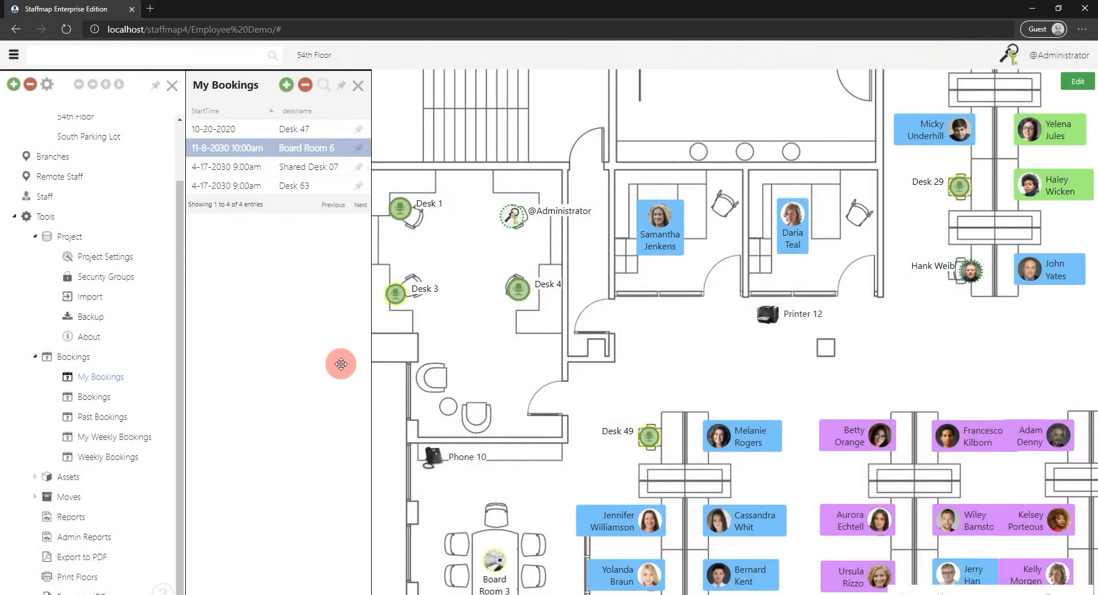
left_click(359, 87)
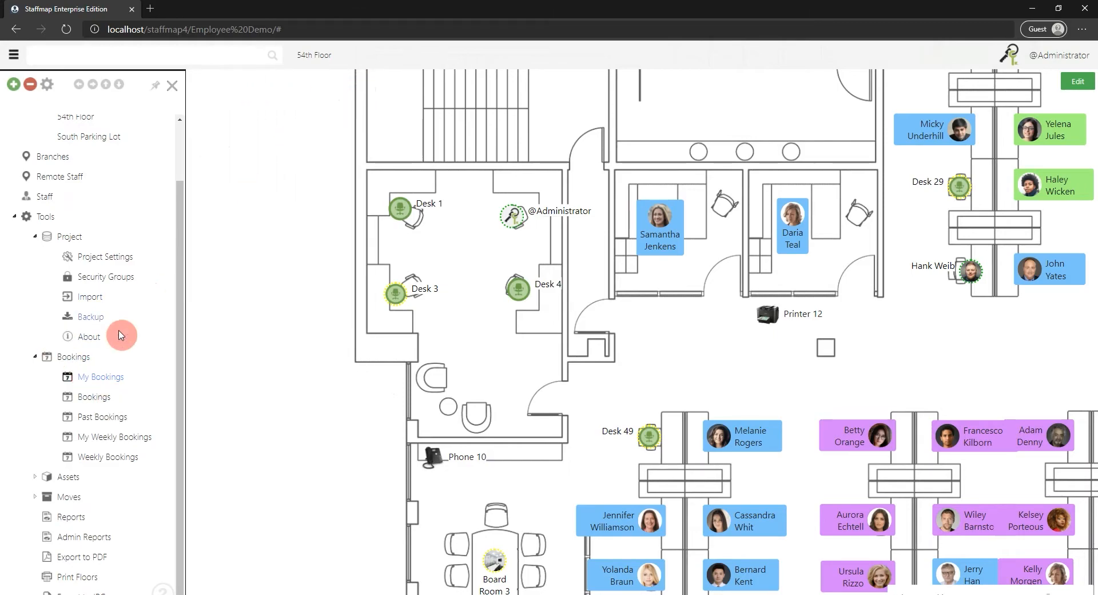
Open the list of all bookings and locate the Board Room 3 booking on the floor map.
left_click(91, 397)
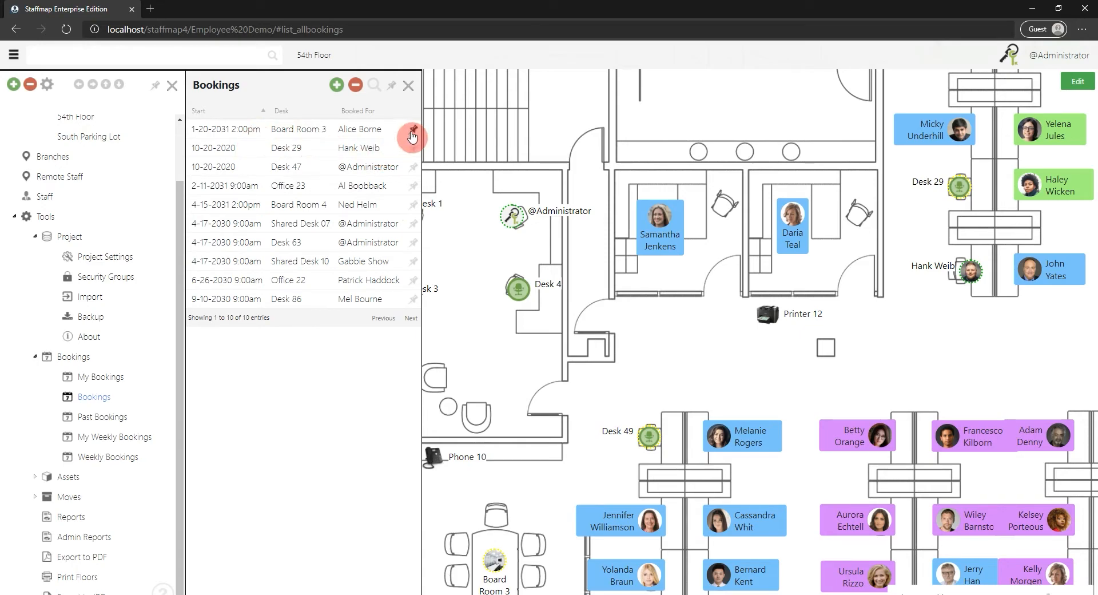
left_click(413, 133)
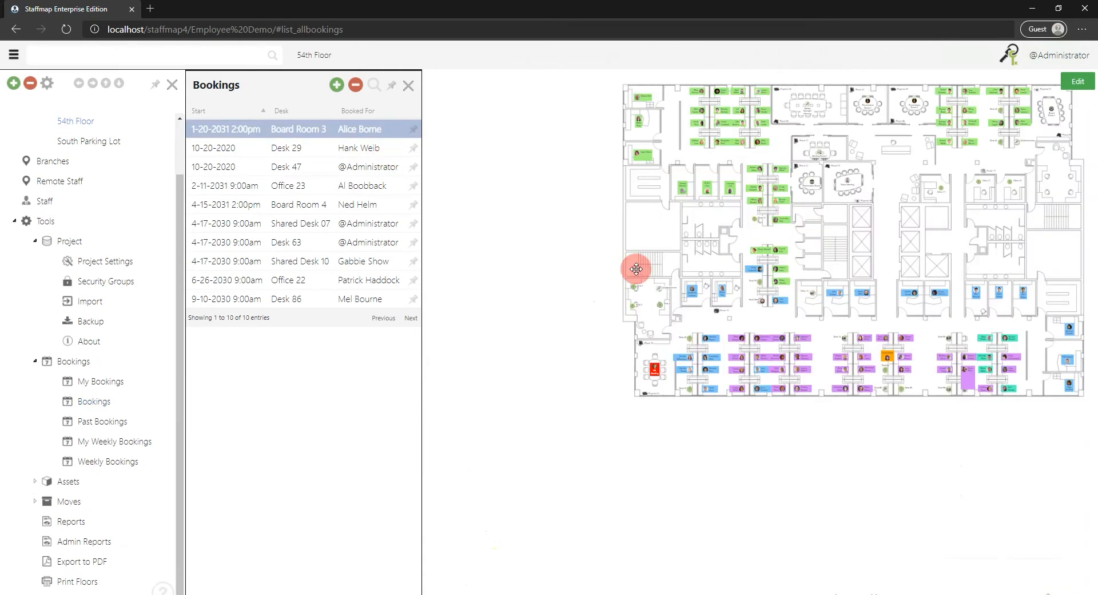
left_click_drag(672, 243, 564, 228)
scroll(567, 232, "up", 1)
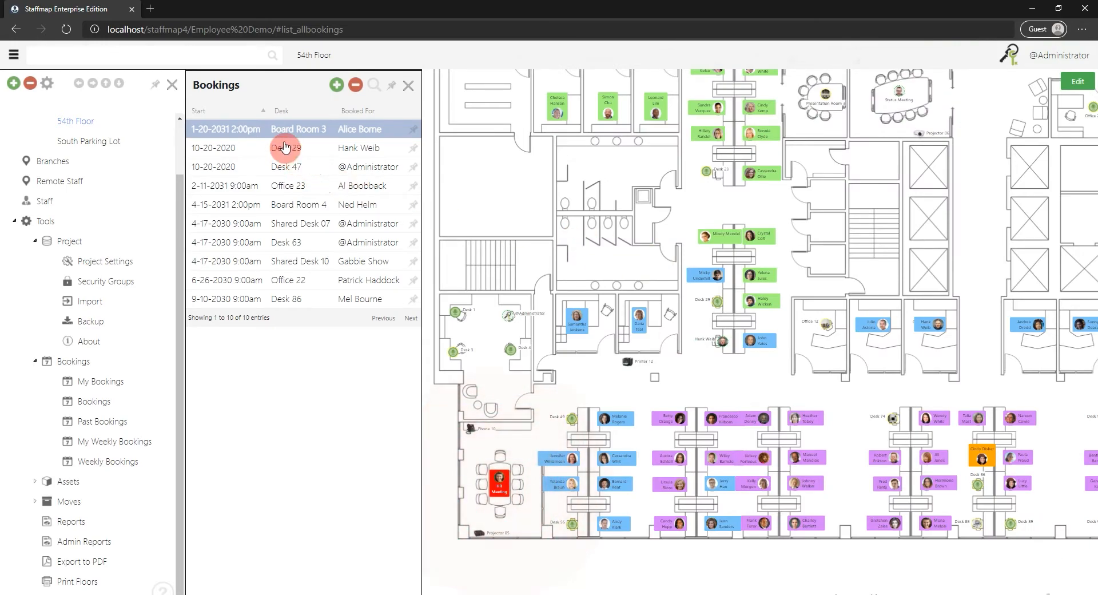
Delete the Office 23, Board Room 4 and Shared Desk 07 bookings together and close the bookings list.
left_click(289, 188)
left_click(592, 87)
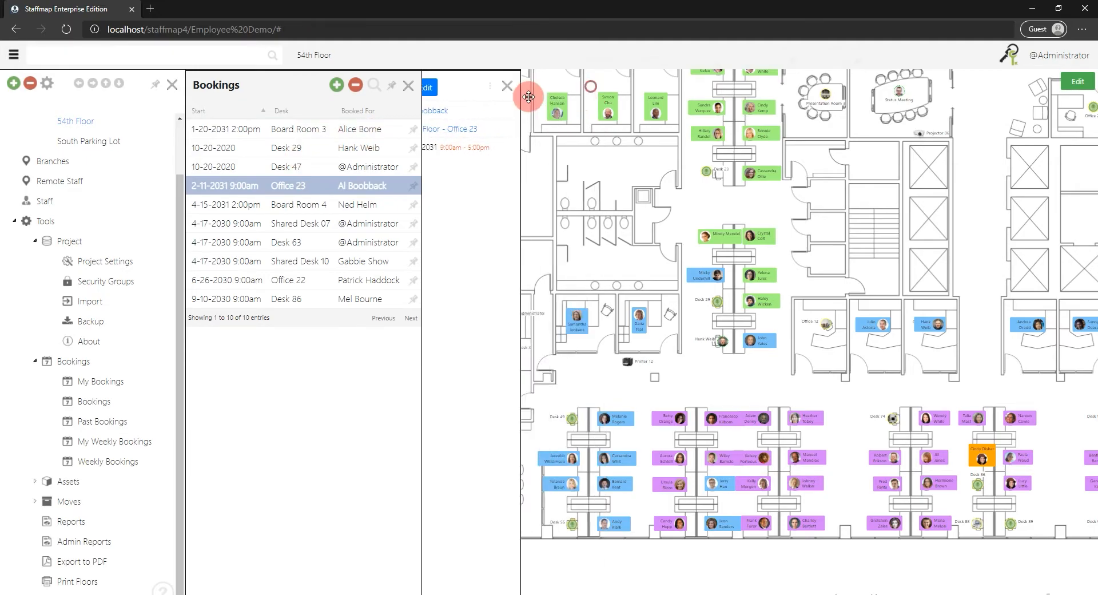
left_click(289, 224, "shift")
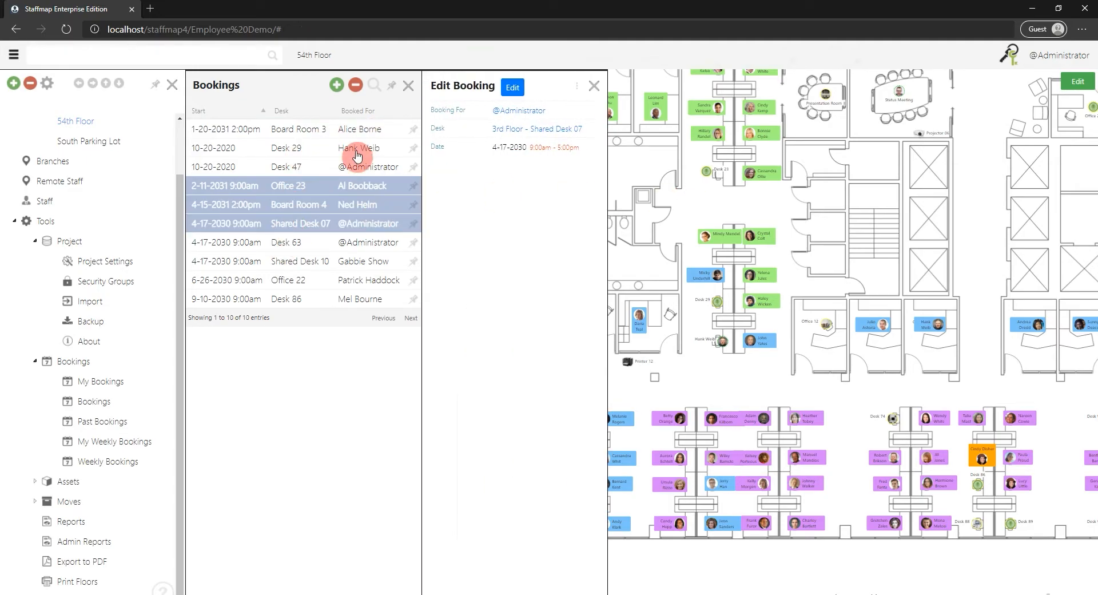
left_click(356, 87)
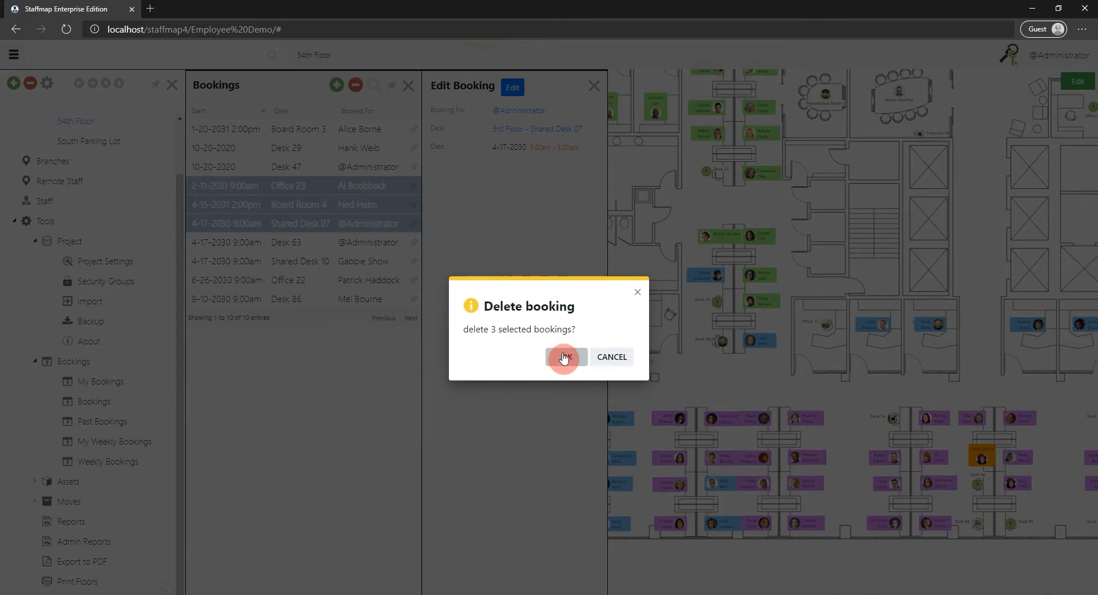
left_click(564, 357)
left_click(294, 186)
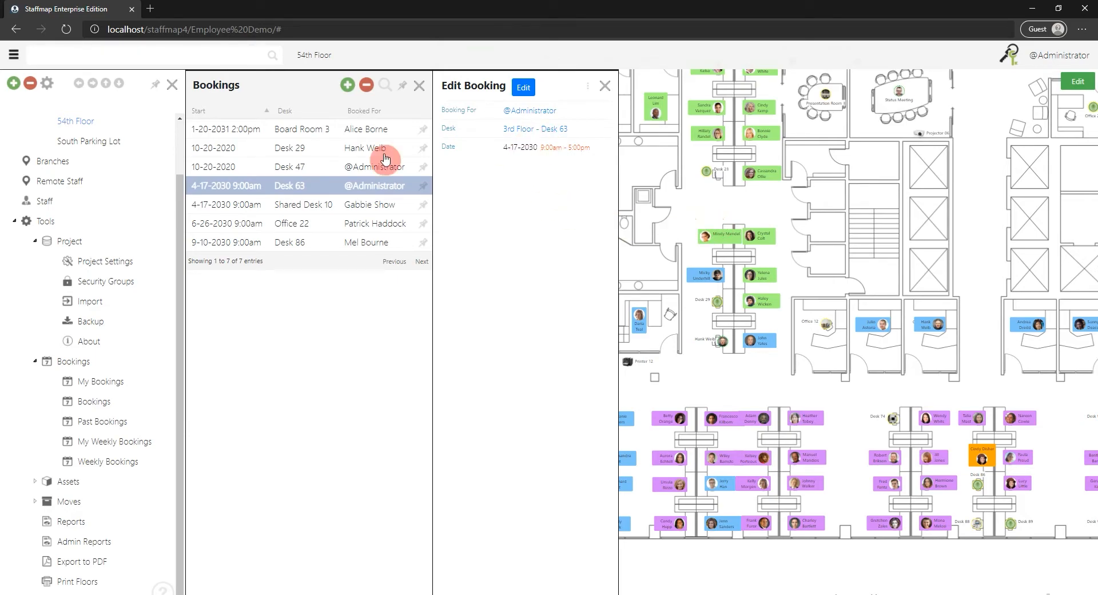
left_click(606, 87)
left_click(418, 86)
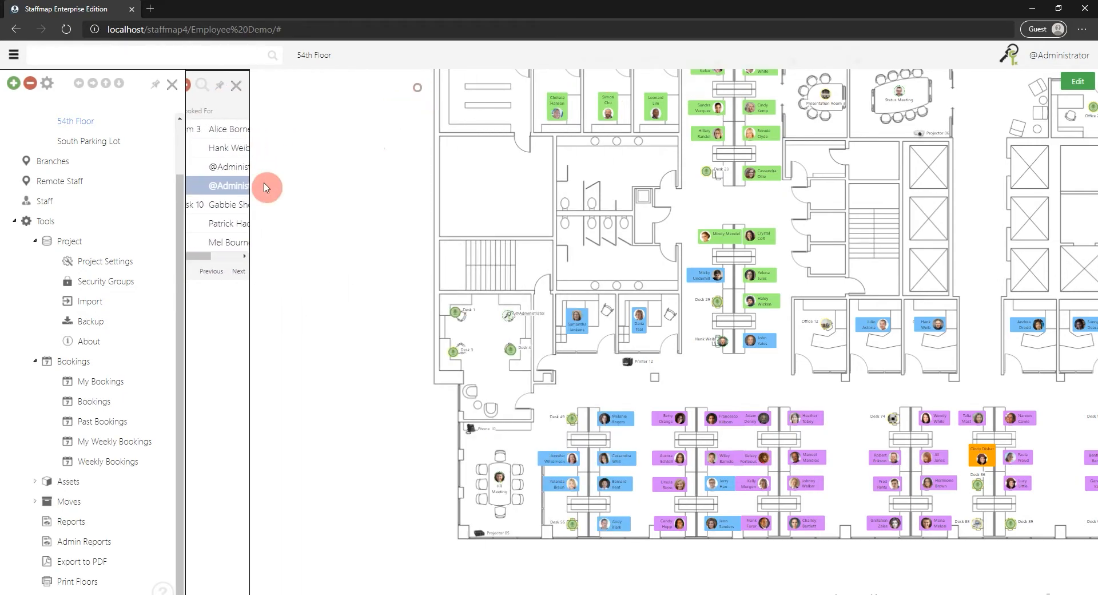
View the Desks Booked Today report from the user reports and close it.
left_click_drag(639, 209, 466, 208)
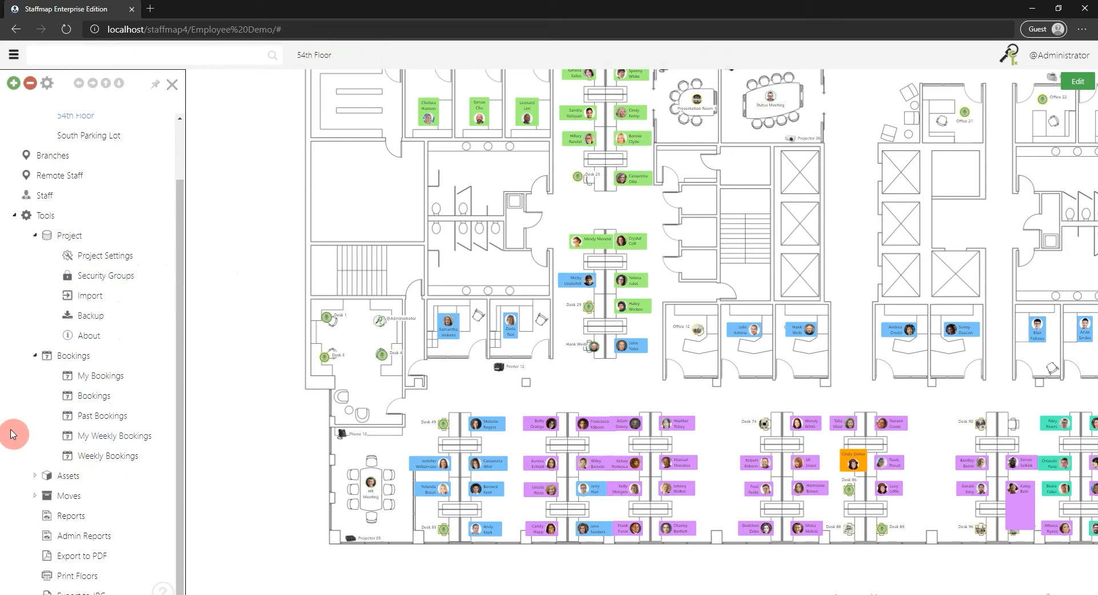
left_click(74, 521)
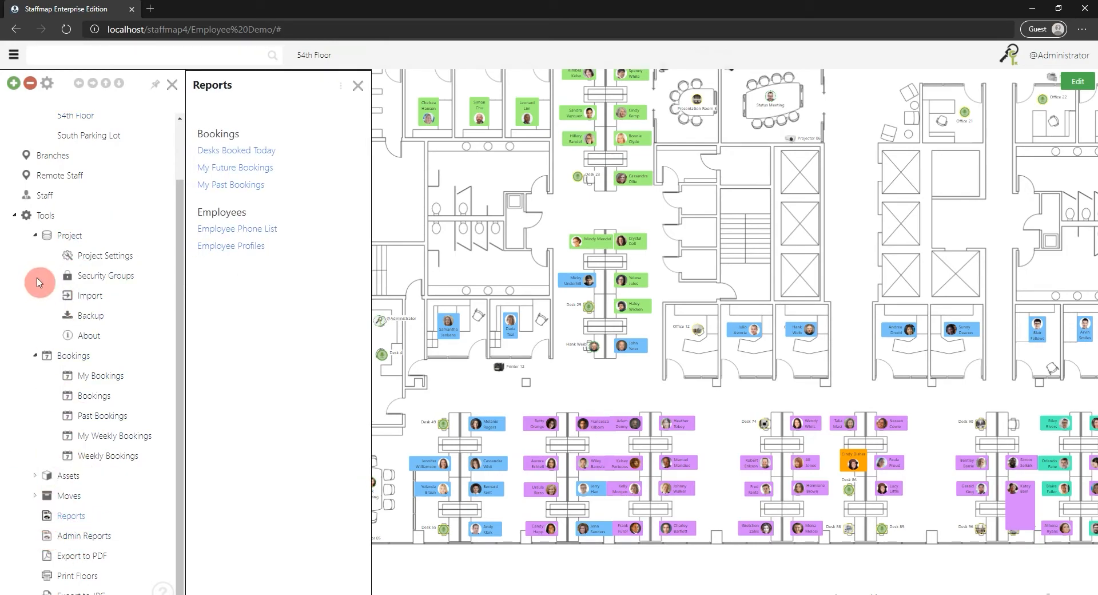
left_click(247, 188)
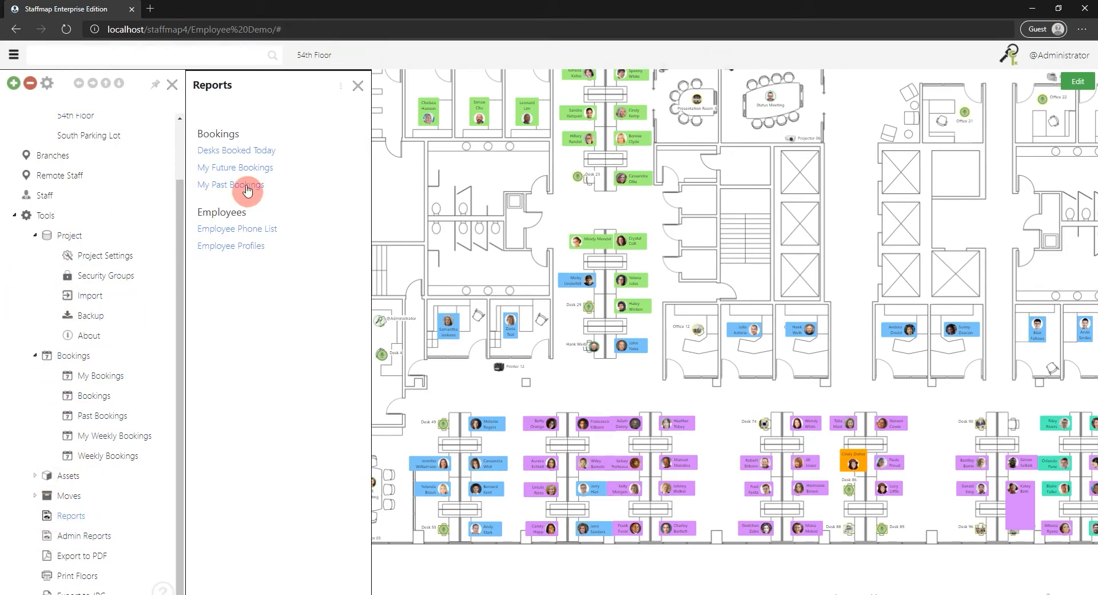
left_click(233, 151)
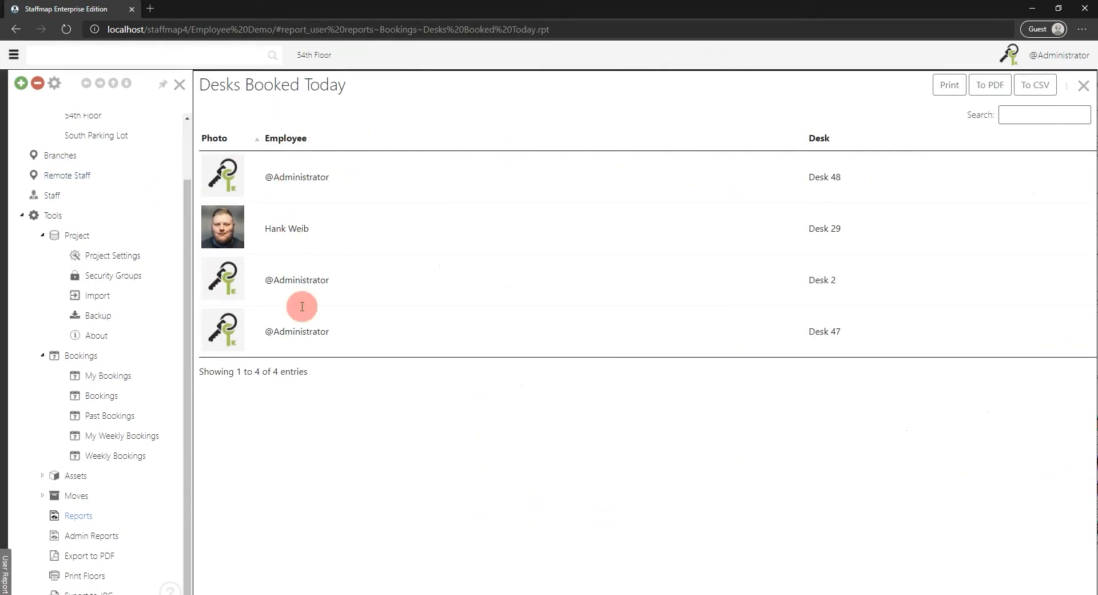
left_click(1087, 91)
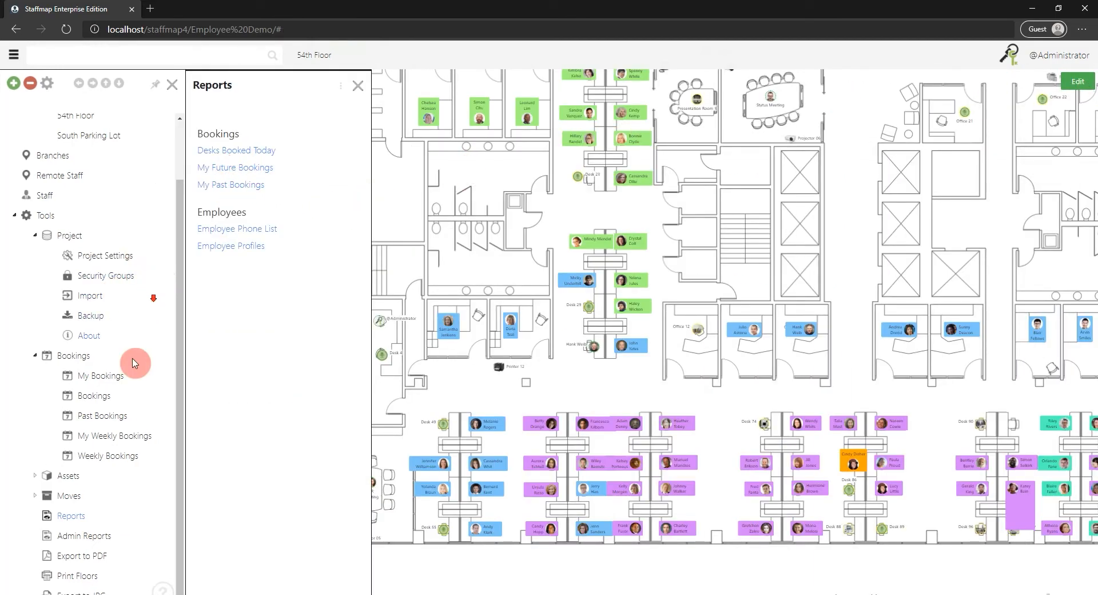
View the Weekly Bookings admin report, filter it by an employee's first name, clear the filter and close the admin reports.
left_click(84, 535)
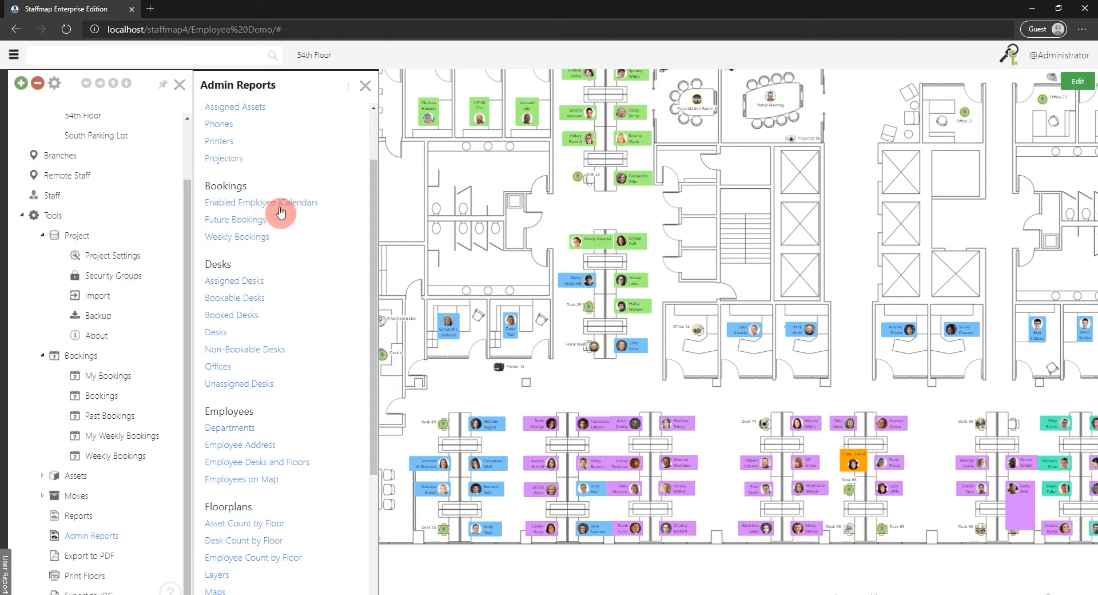
left_click(236, 236)
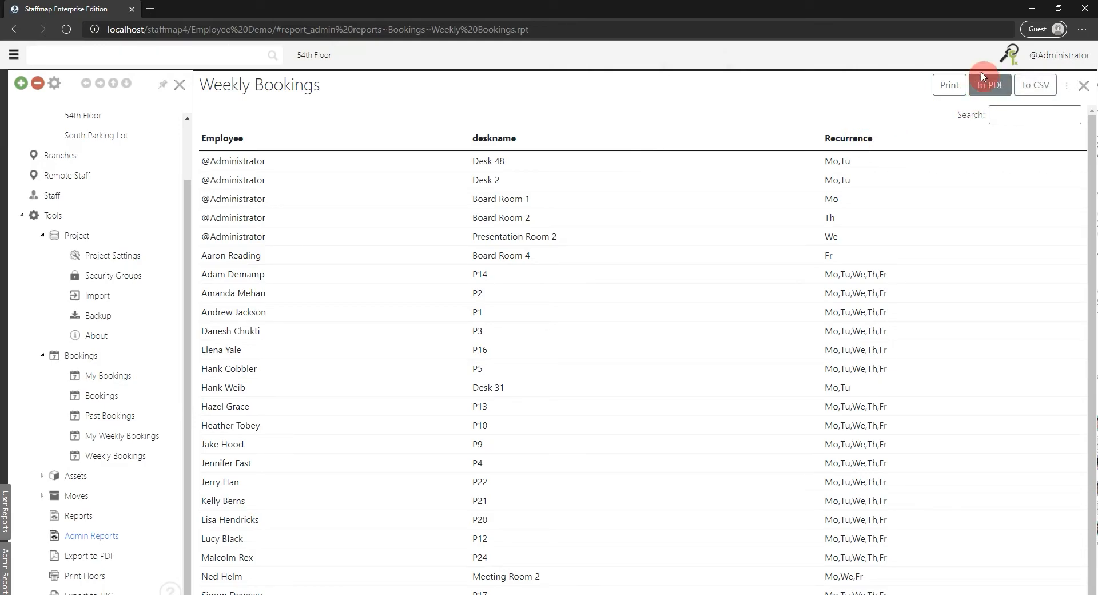
left_click(1015, 112)
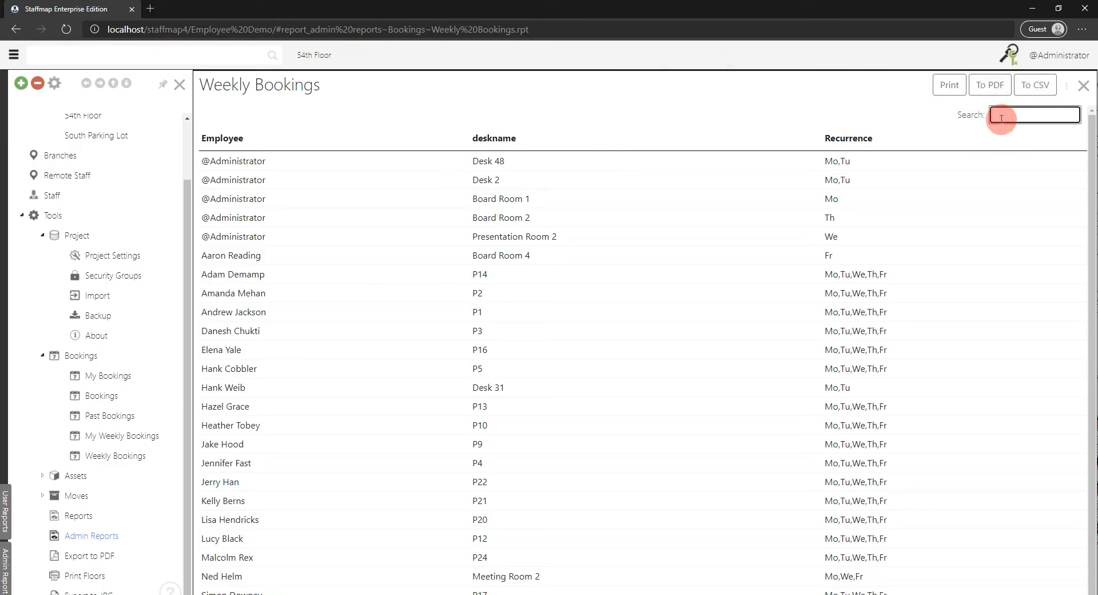
type("Amanda")
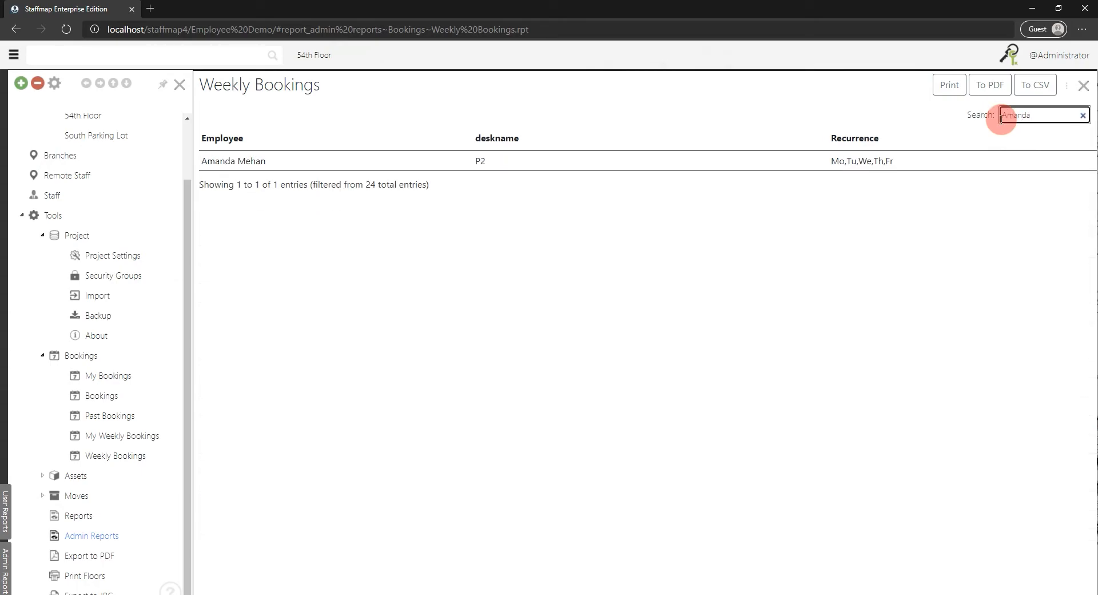
left_click(1085, 116)
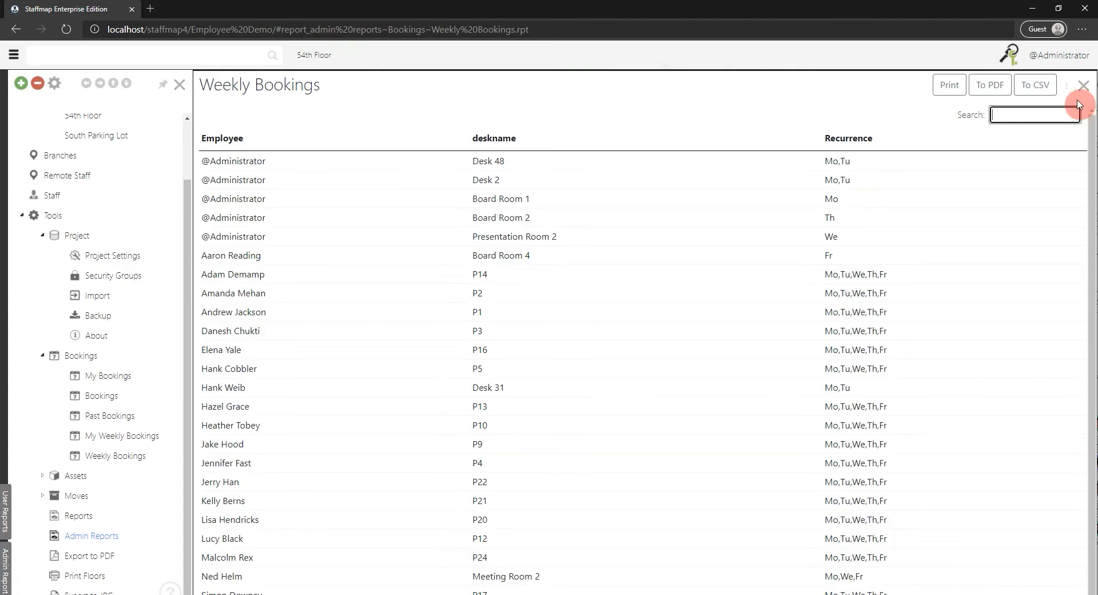
scroll(92, 198, "up", 2)
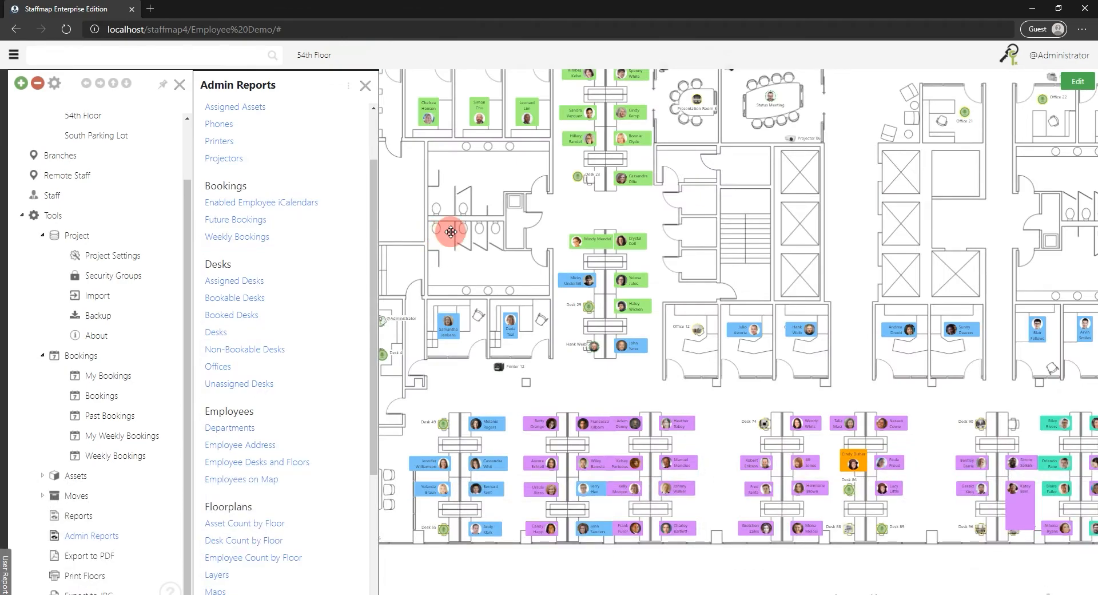
left_click_drag(464, 232, 590, 265)
left_click_drag(599, 223, 564, 359)
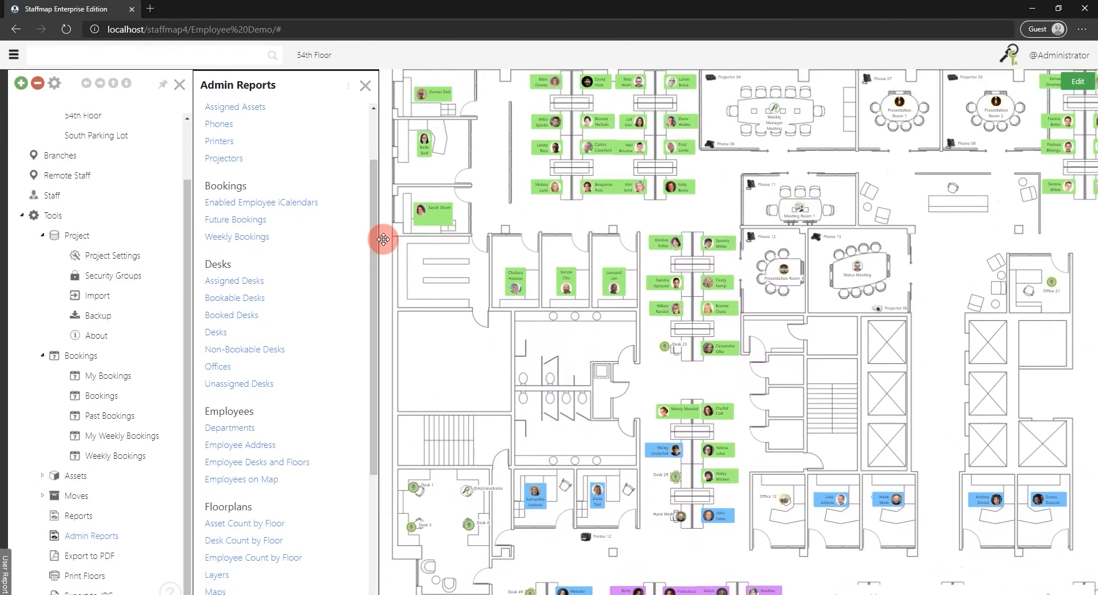
left_click(368, 87)
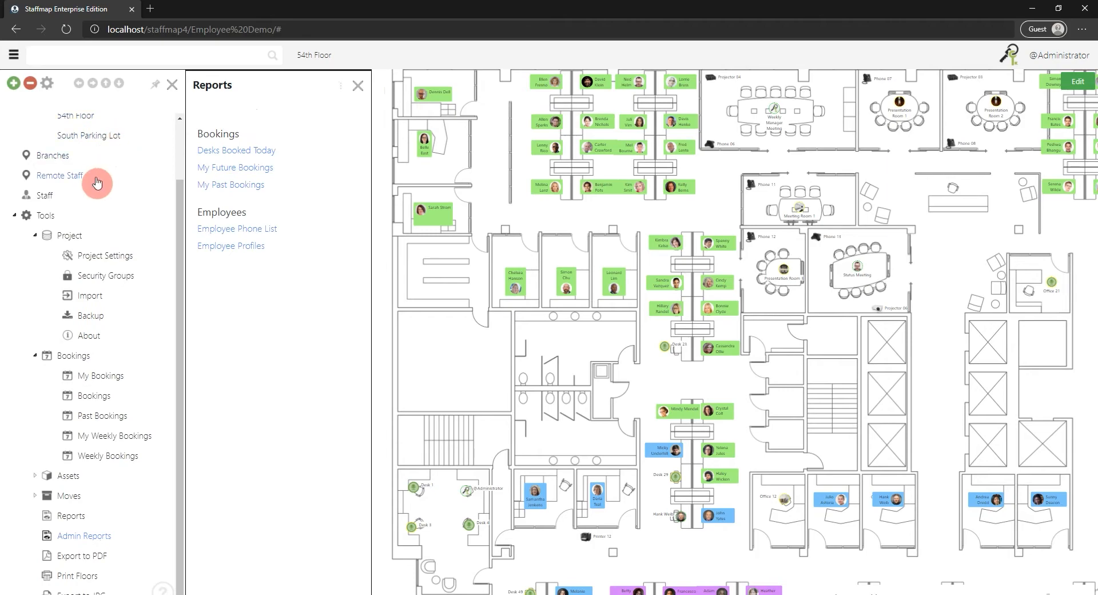
Enable iCal for Desk and Office in the project settings and save them.
left_click(107, 256)
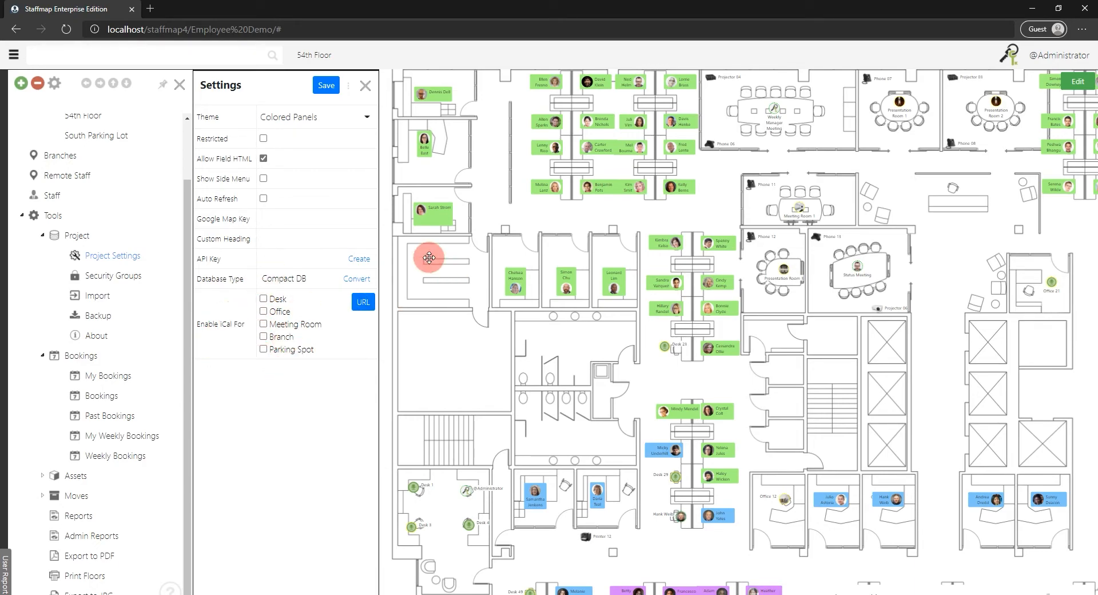
left_click_drag(454, 266, 505, 255)
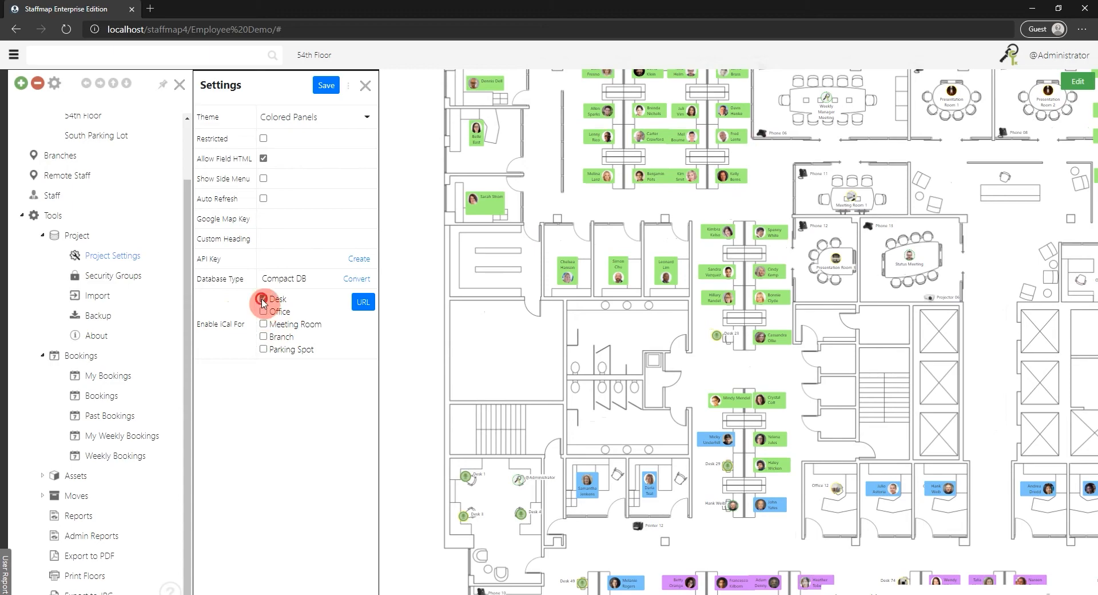
left_click(264, 312)
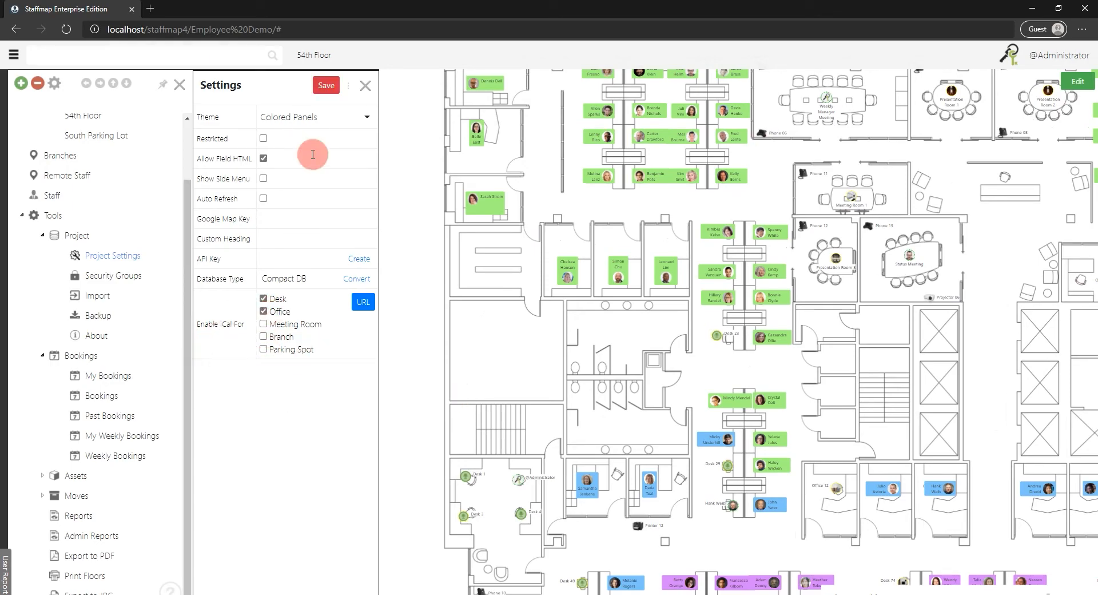
left_click(325, 87)
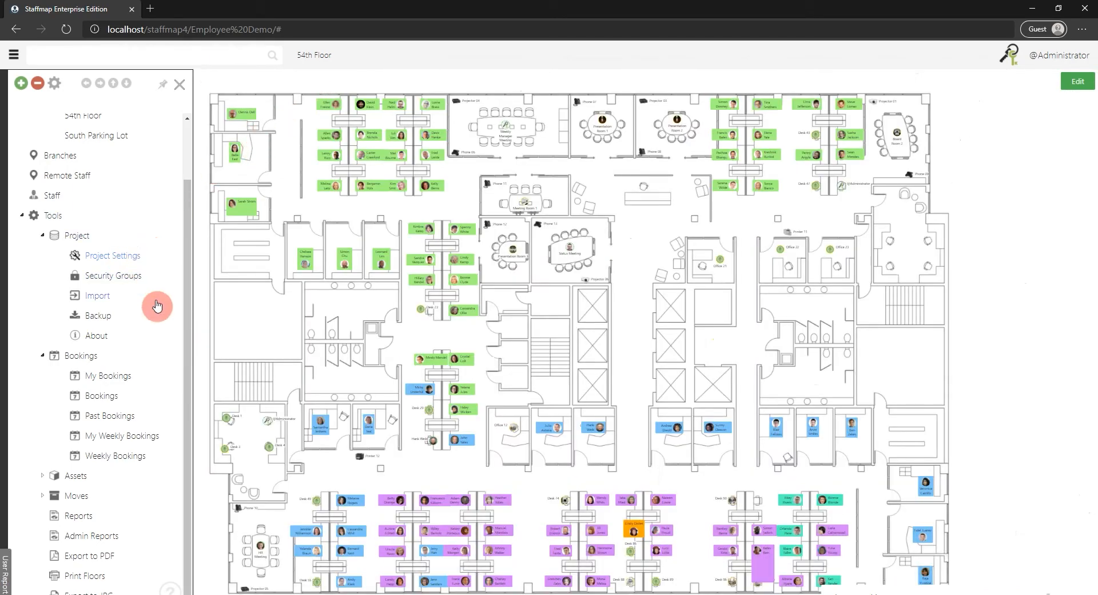
Review the iCal options in the project settings, and close the settings and the user reports.
left_click(124, 273)
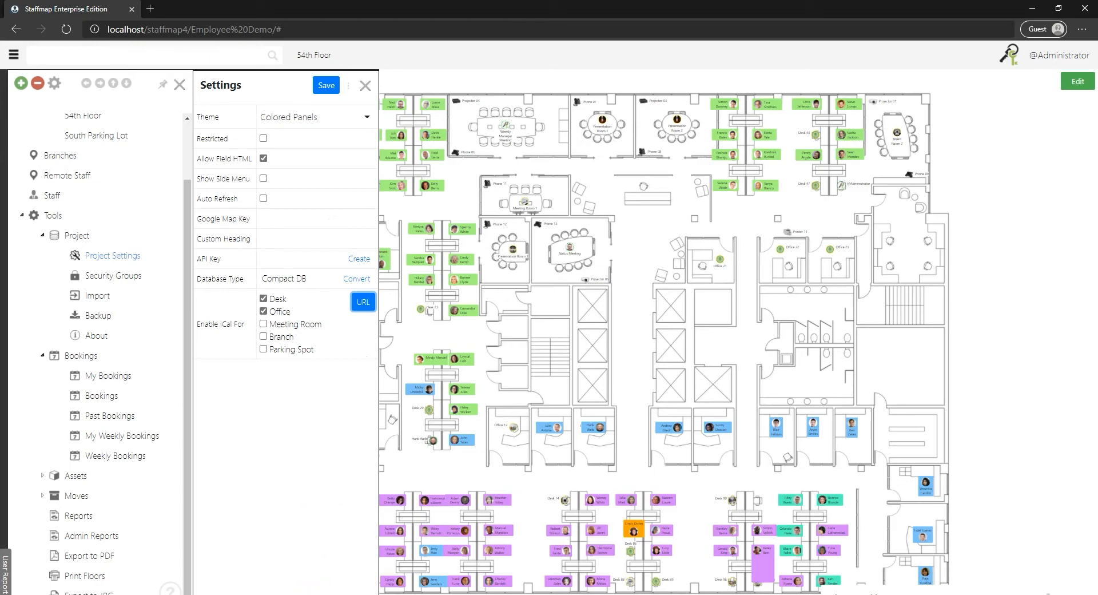
left_click_drag(584, 346, 679, 309)
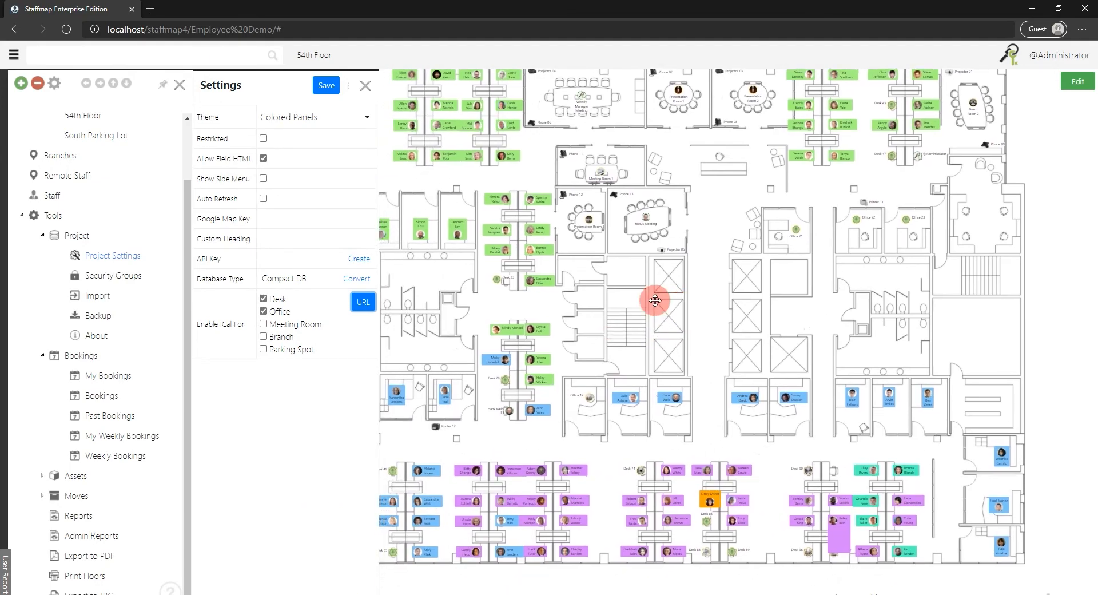
left_click(367, 89)
mouse_move(4, 239)
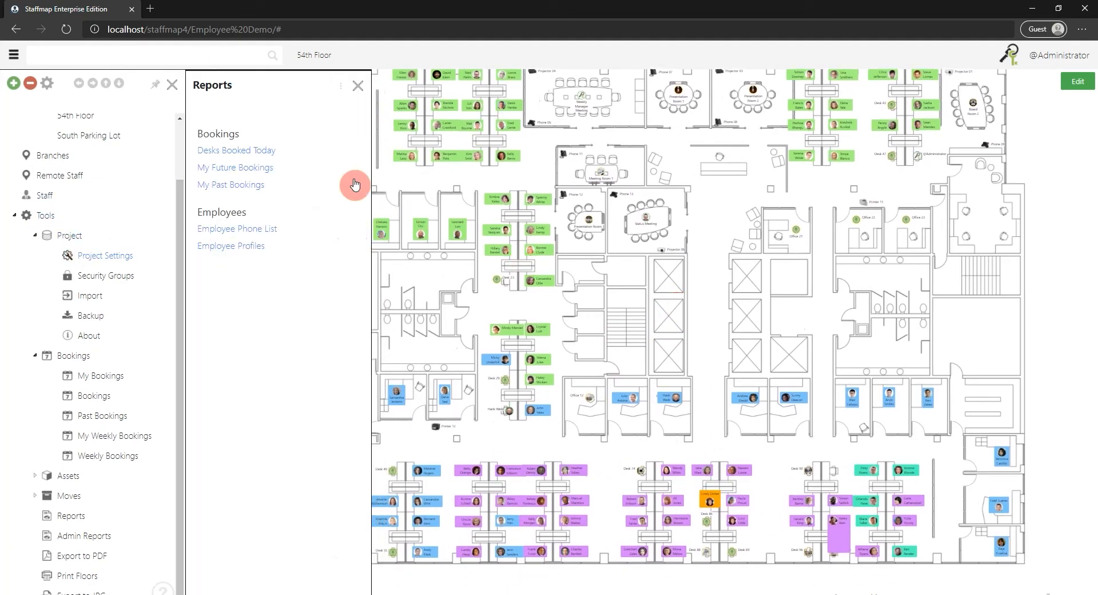
left_click(355, 89)
Enable My iCal for the employee in Office 04, get their iCalendar URL, save the record and reopen it for editing.
scroll(273, 183, "up", 3)
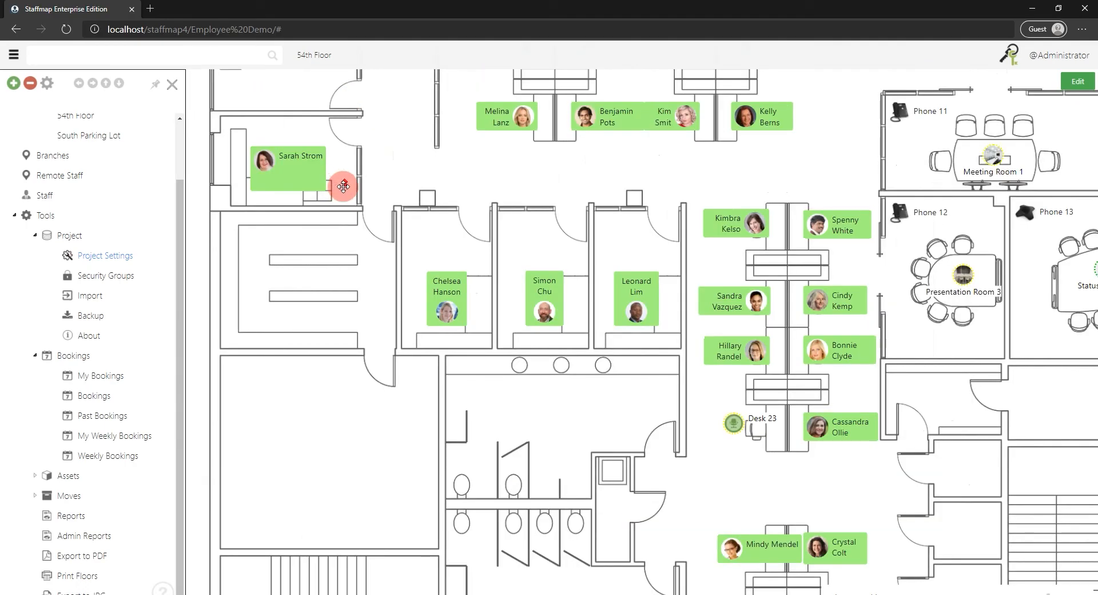
left_click_drag(606, 264, 519, 252)
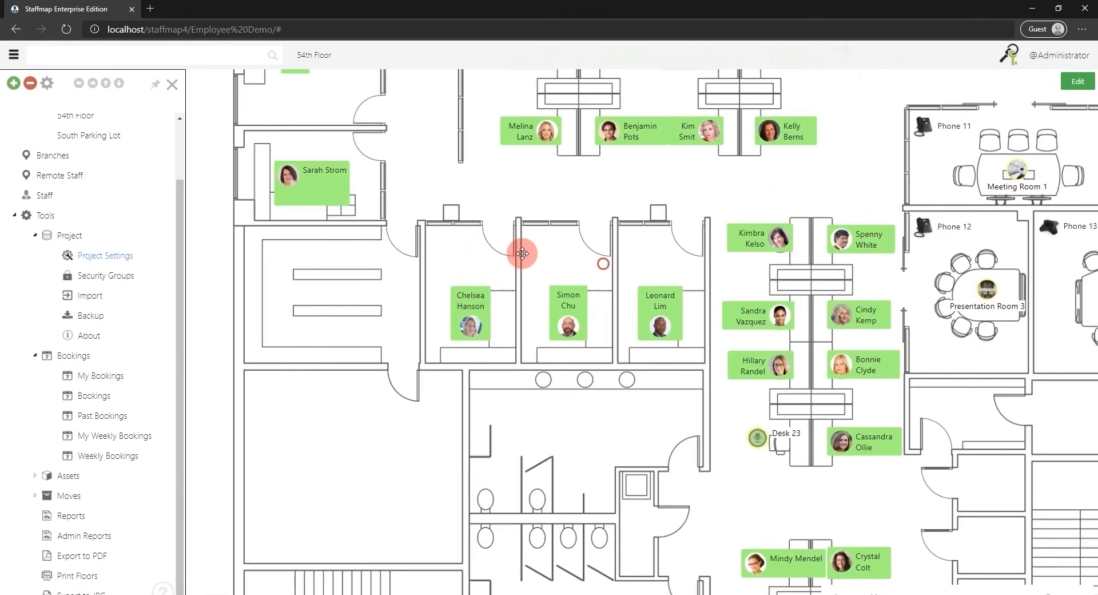
left_click(465, 306)
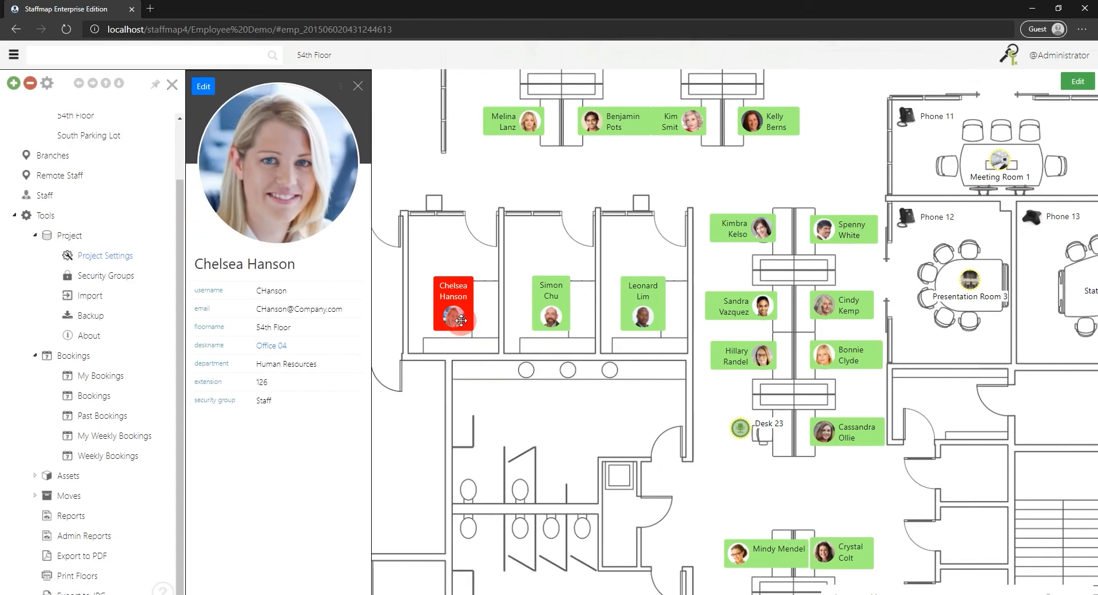
left_click(201, 91)
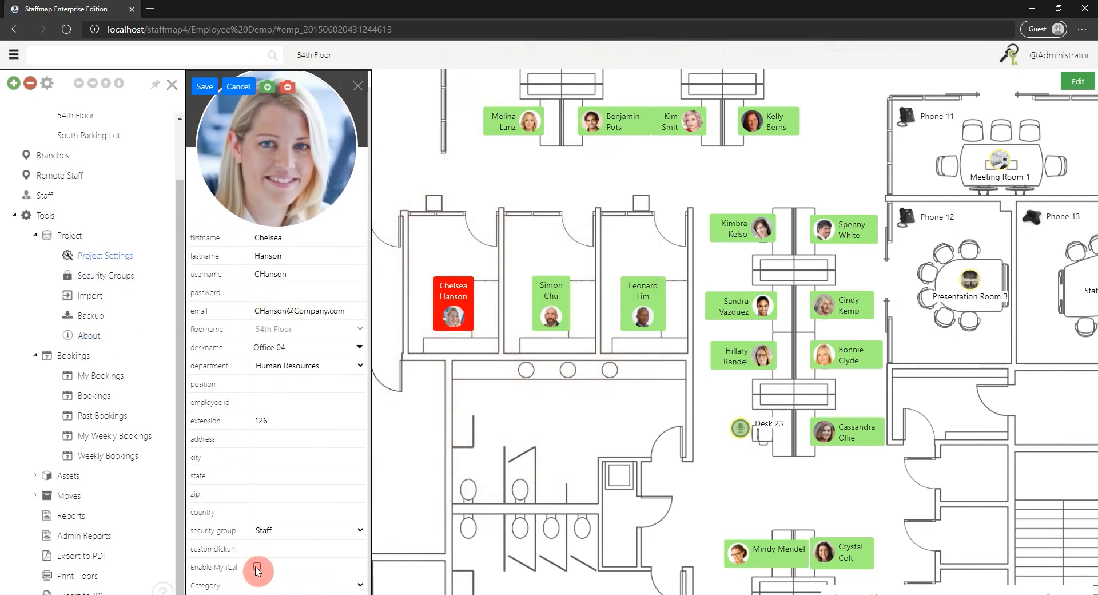
left_click(257, 568)
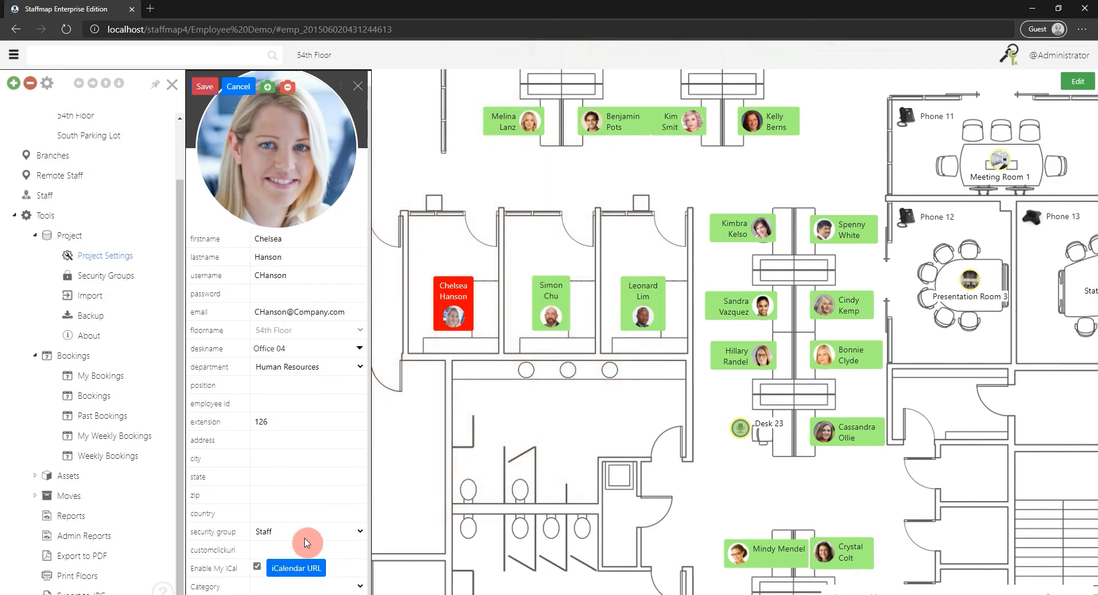
left_click(299, 568)
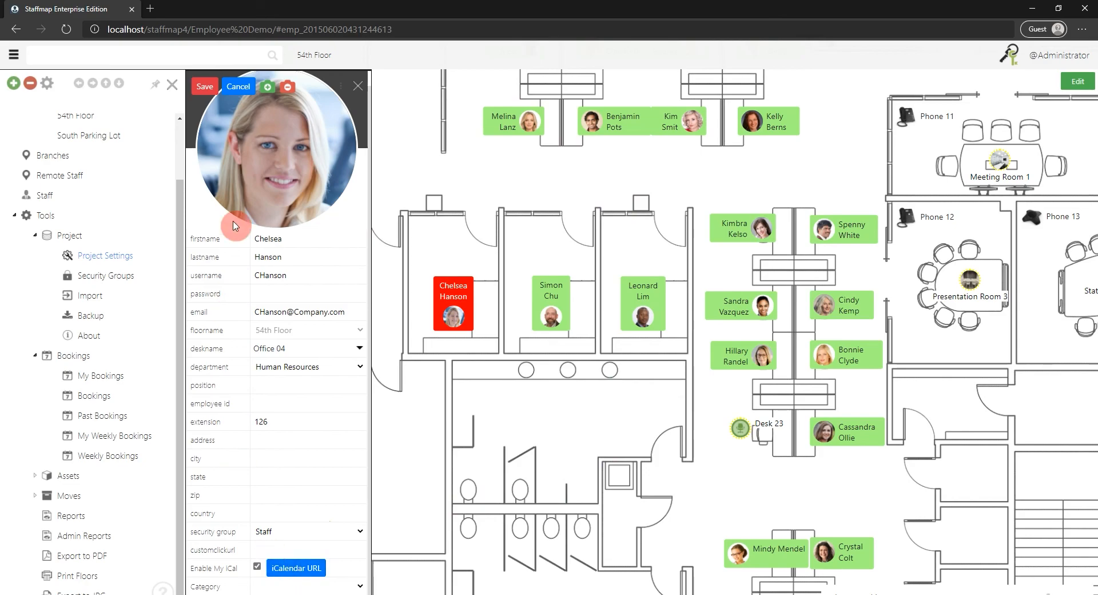
left_click(205, 90)
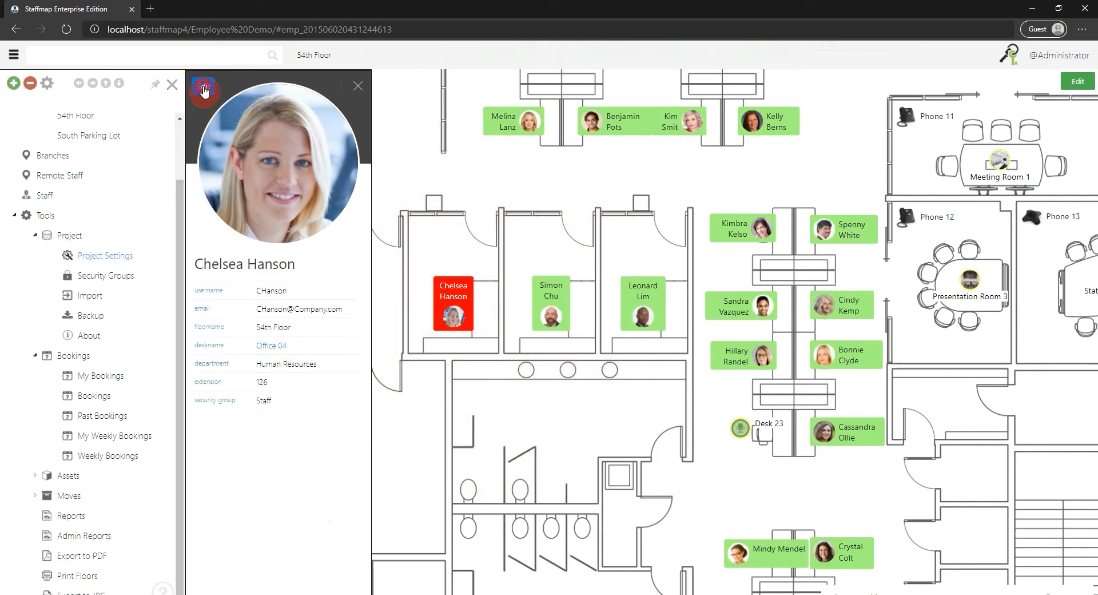
left_click(205, 90)
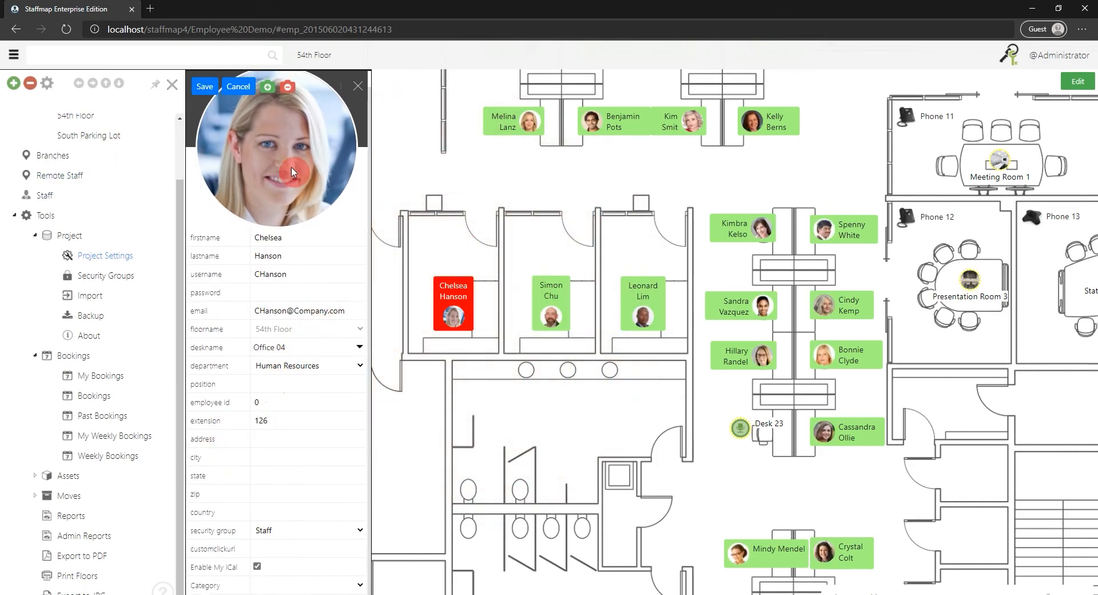